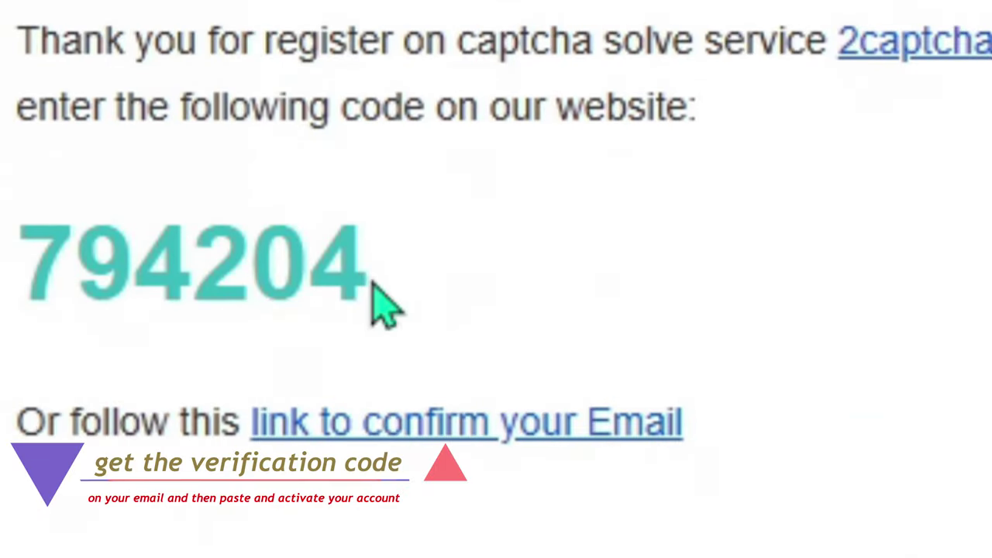
- Highlight the verification code in the registration e-mail
triple_click(11, 276)
left_click(594, 255)
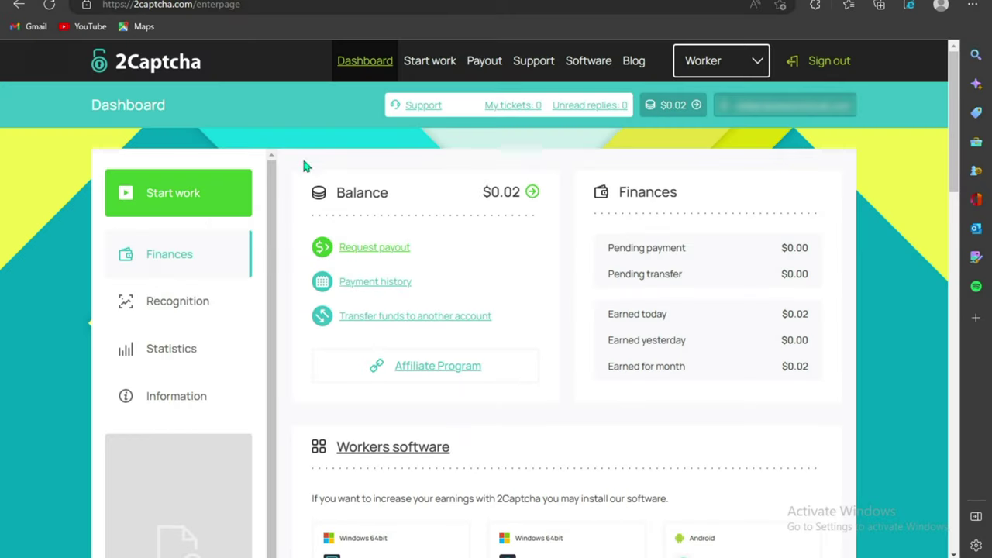
- Reload the dashboard and examine the balance, the Workers software, the client key section and the service statistics
left_click(49, 7)
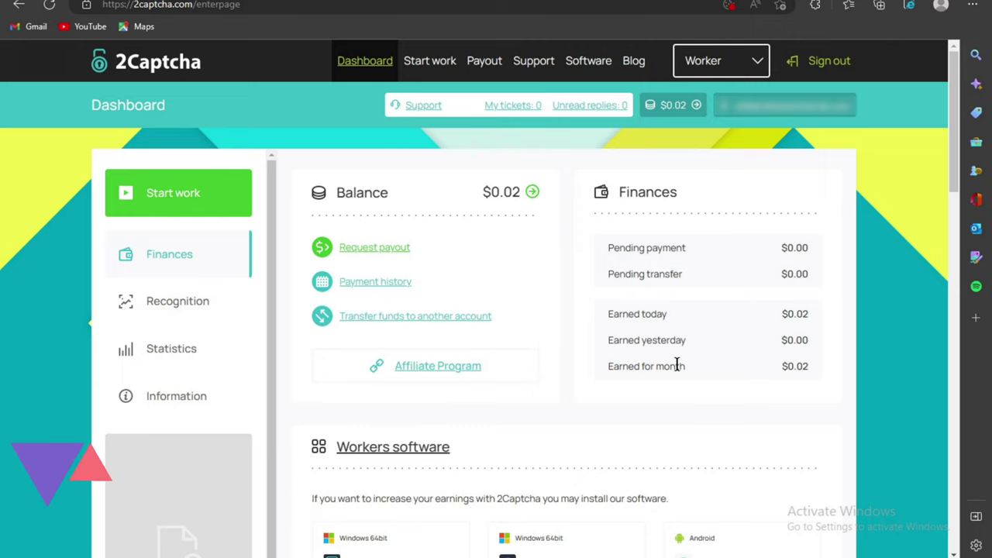
left_click_drag(484, 192, 521, 194)
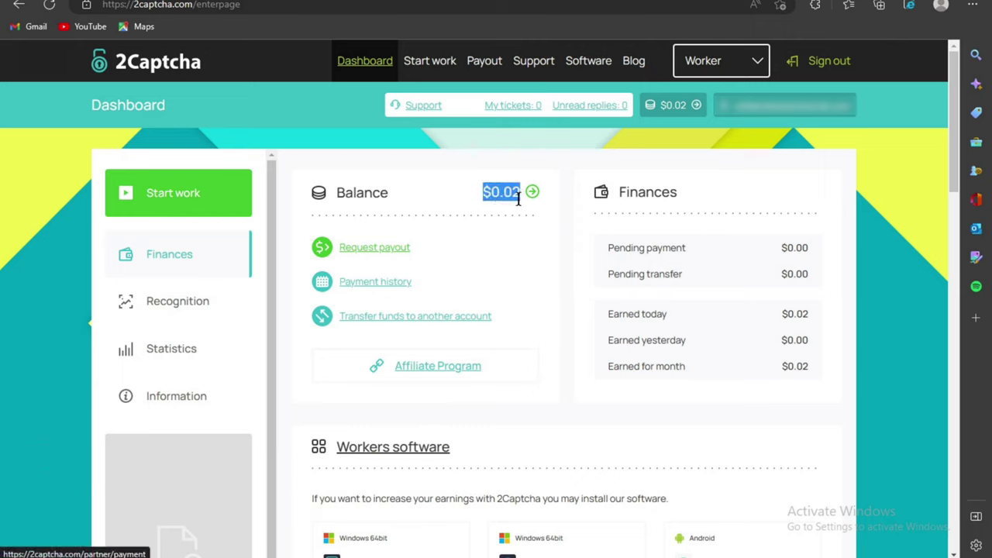
left_click(615, 308)
scroll(390, 299, "down", 2)
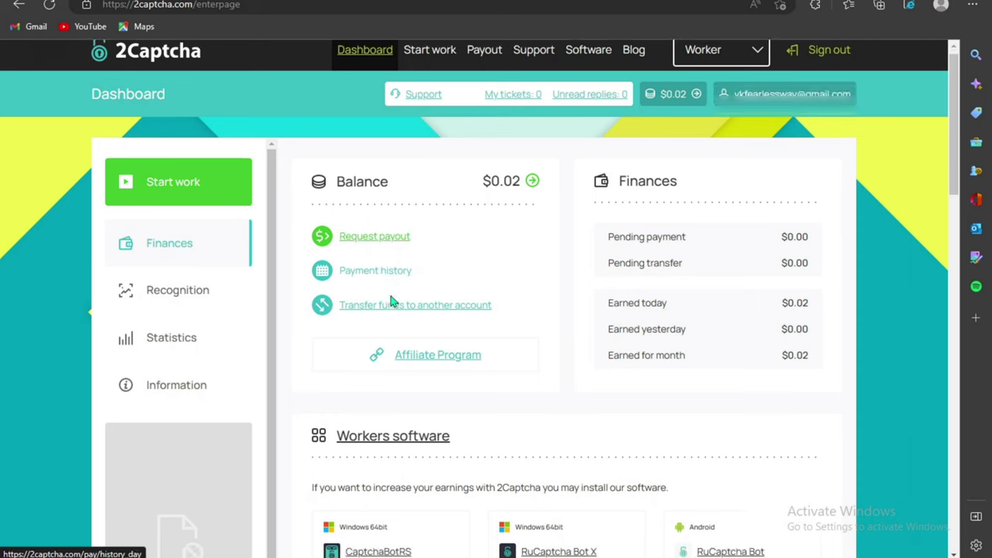
scroll(390, 306, "up", 2)
scroll(390, 309, "down", 4)
scroll(814, 492, "down", 4)
scroll(804, 487, "up", 5)
scroll(736, 466, "down", 3)
scroll(778, 459, "down", 3)
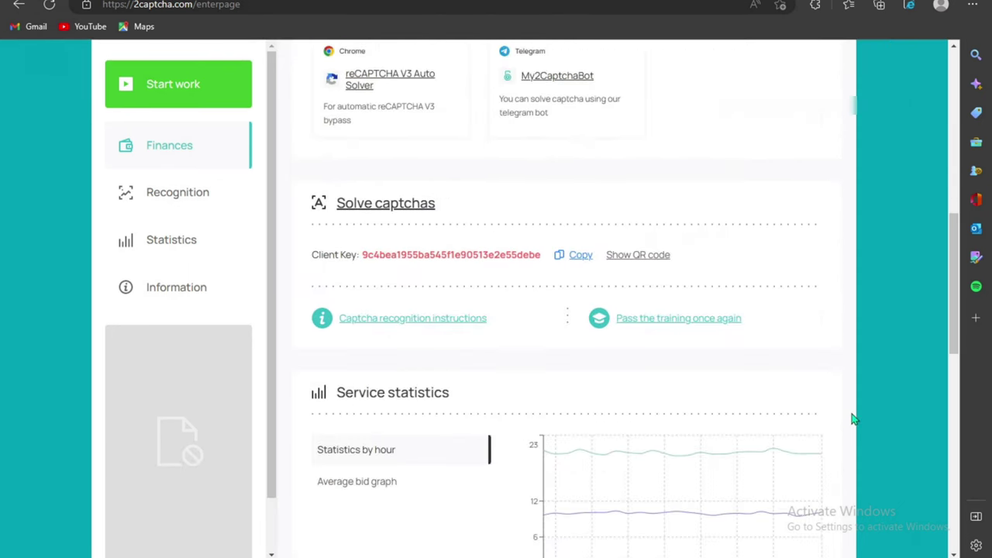
scroll(824, 437, "up", 7)
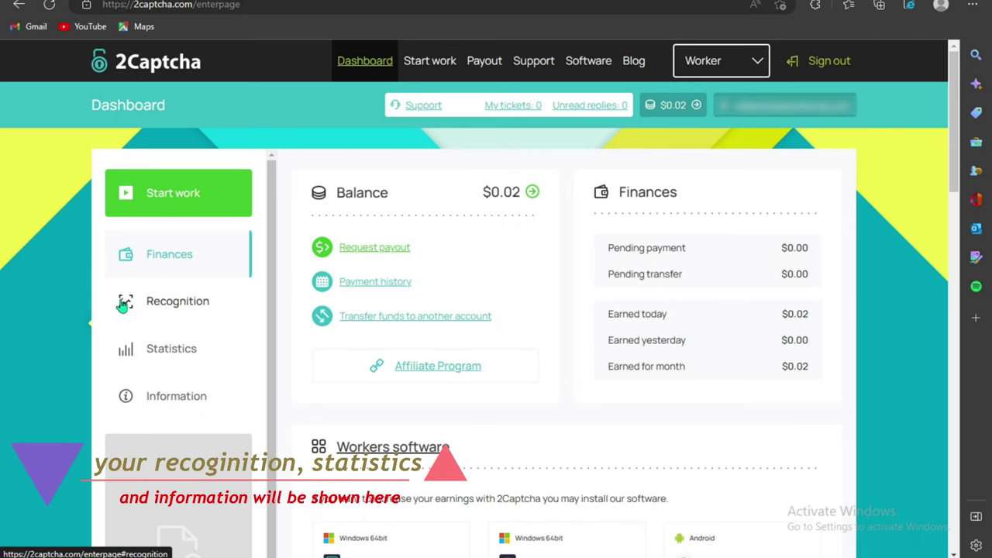
- Go to the Statistics section and review the Workers software offers and their note about increasing earnings
left_click(172, 348)
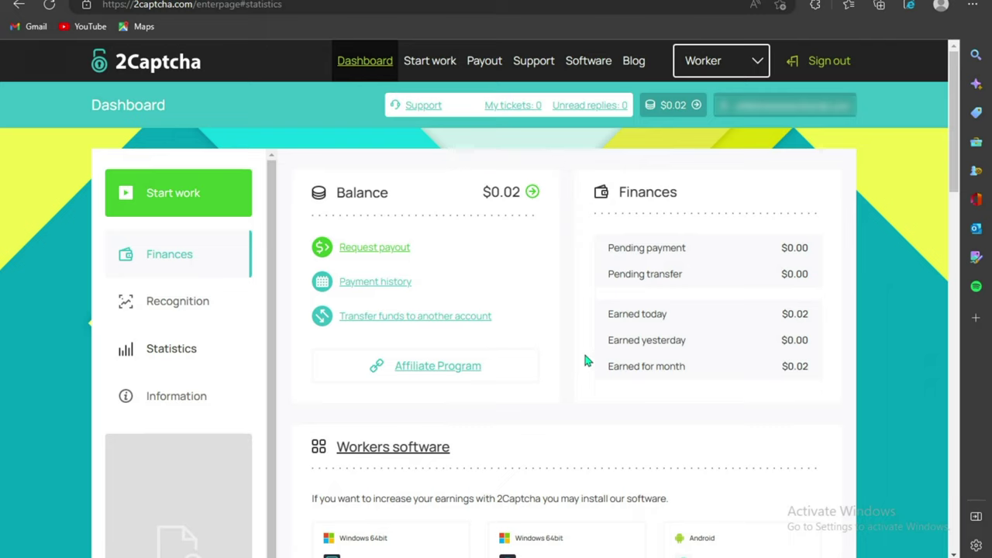
scroll(587, 360, "down", 5)
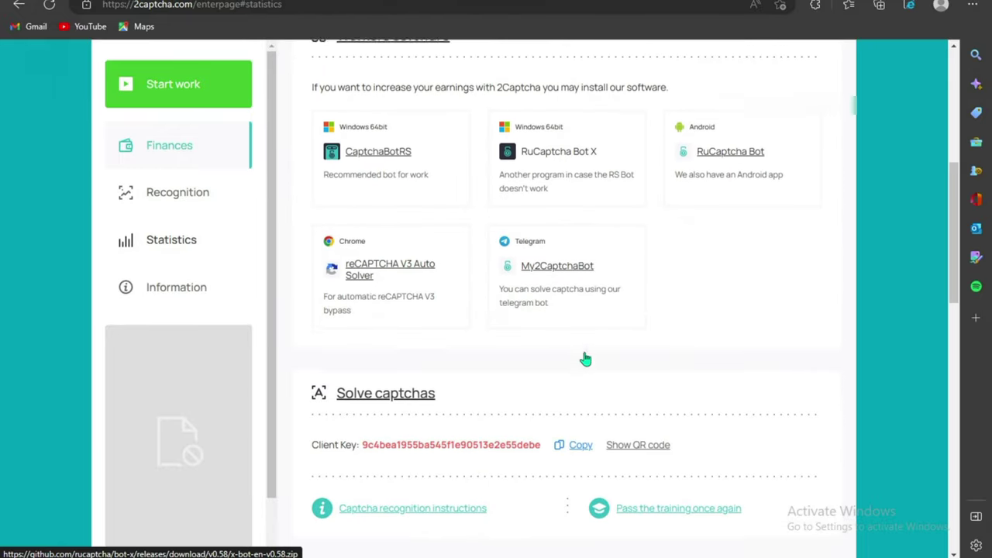
scroll(535, 330, "up", 3)
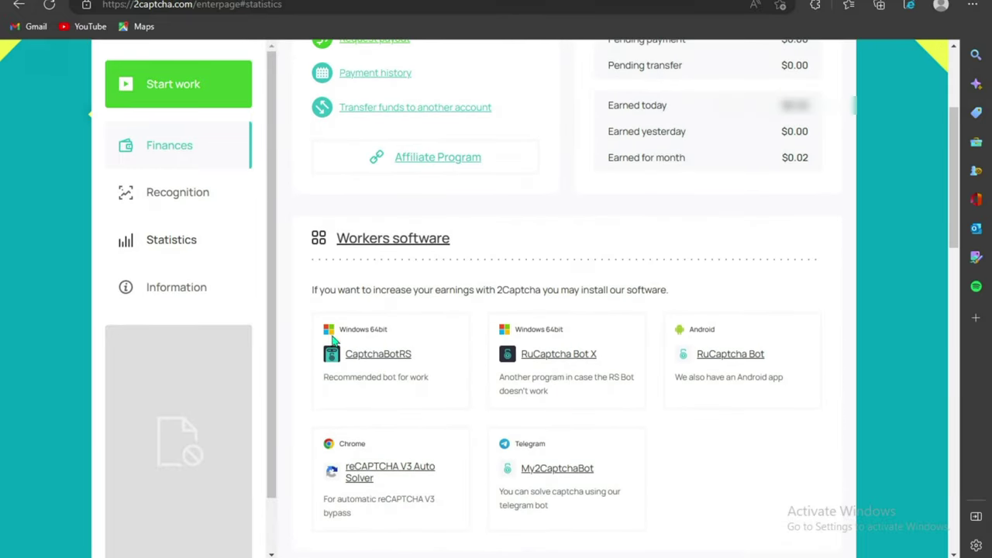
left_click_drag(309, 292, 679, 288)
left_click(663, 302)
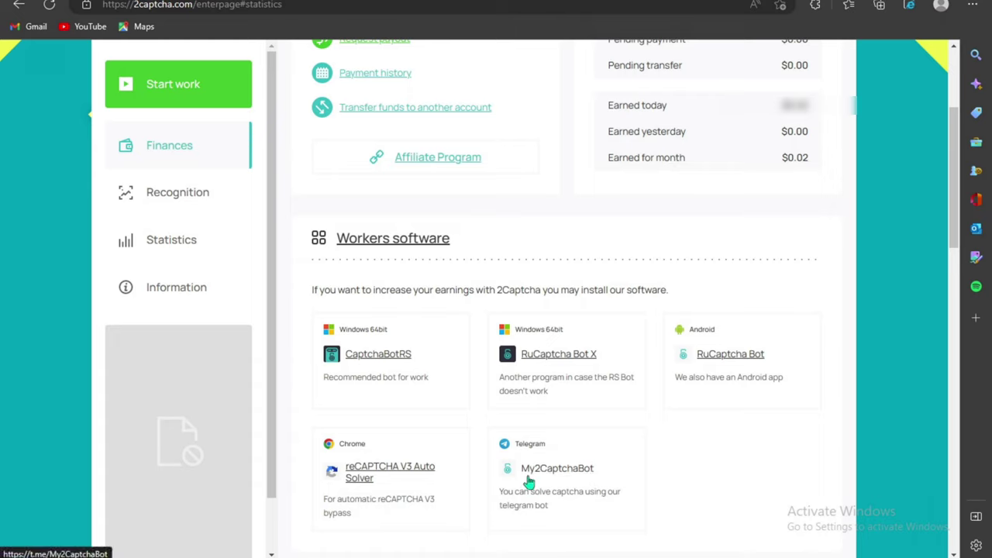
- Request the download of the recommended CaptchaBotRS for Windows 64bit from Workers software
left_click(353, 353)
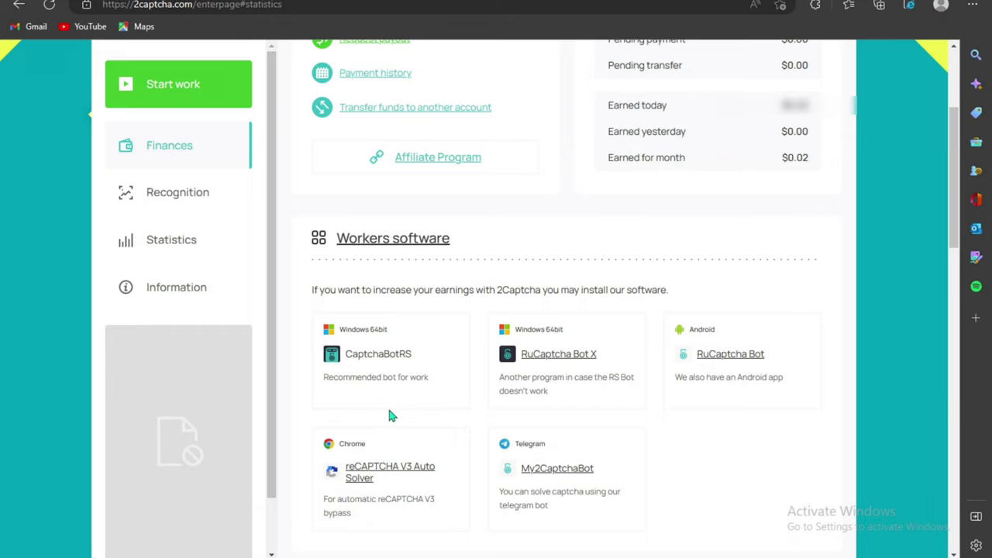
scroll(381, 396, "up", 1)
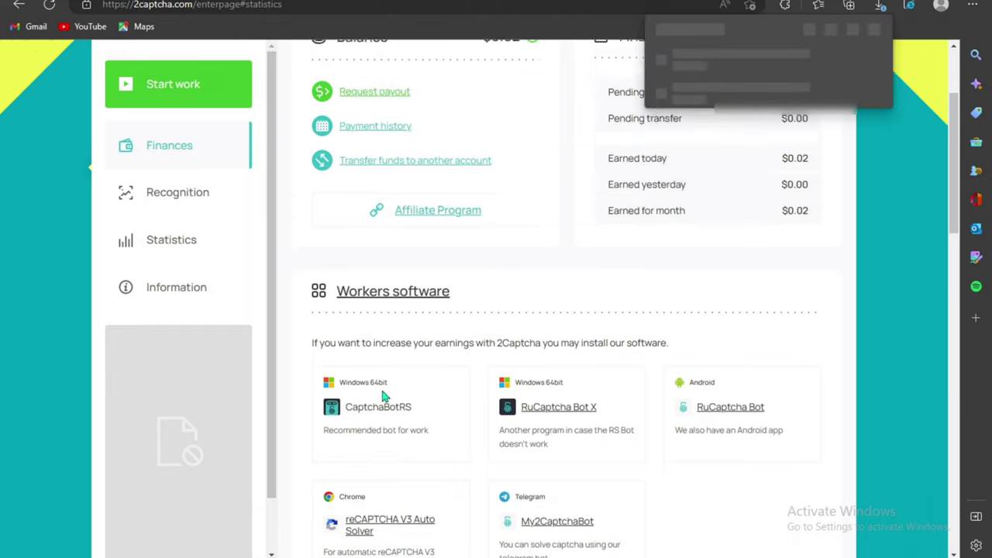
scroll(382, 396, "up", 3)
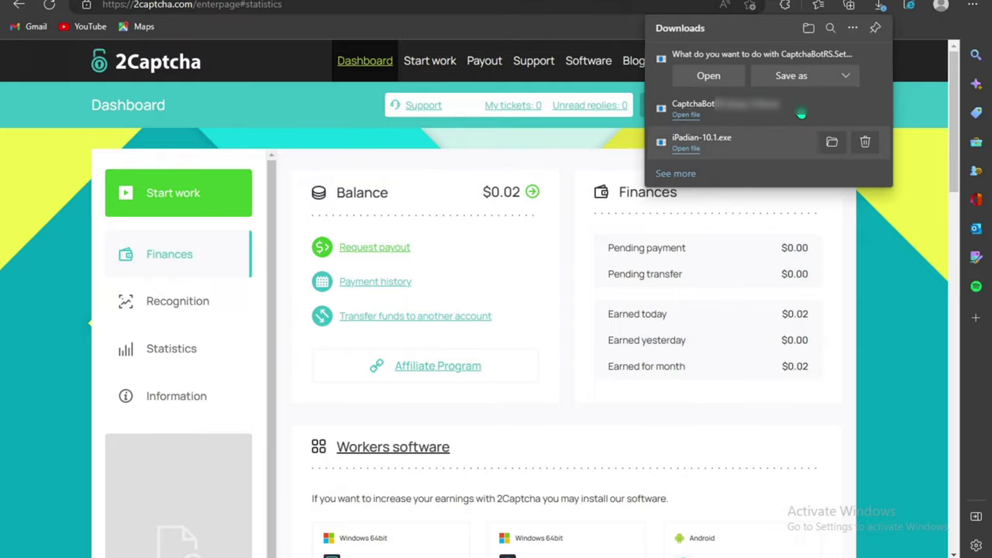
left_click(888, 196)
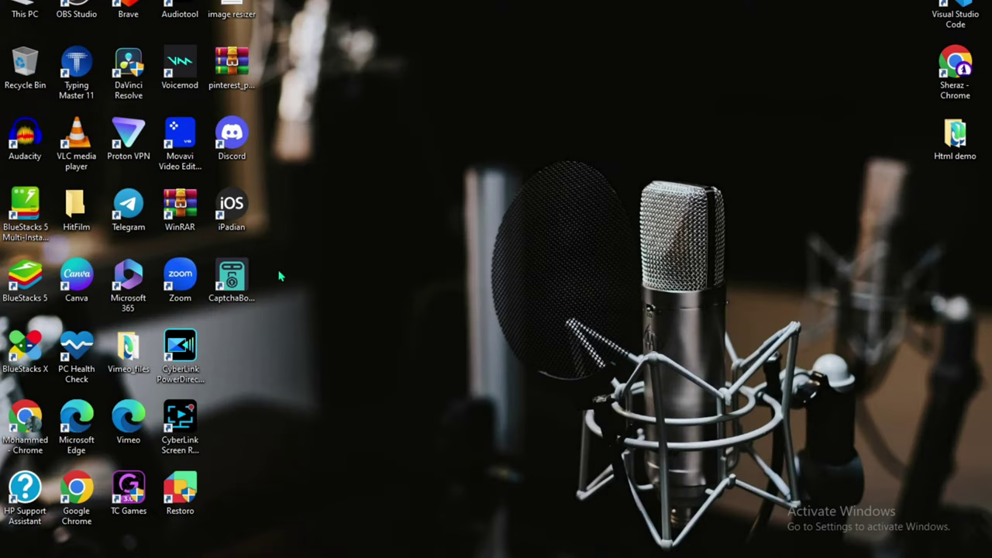
- Launch CaptchaBotRS from the desktop, move its window aside and copy the client key from the dashboard's Solve captchas section
left_click_drag(231, 277, 645, 209)
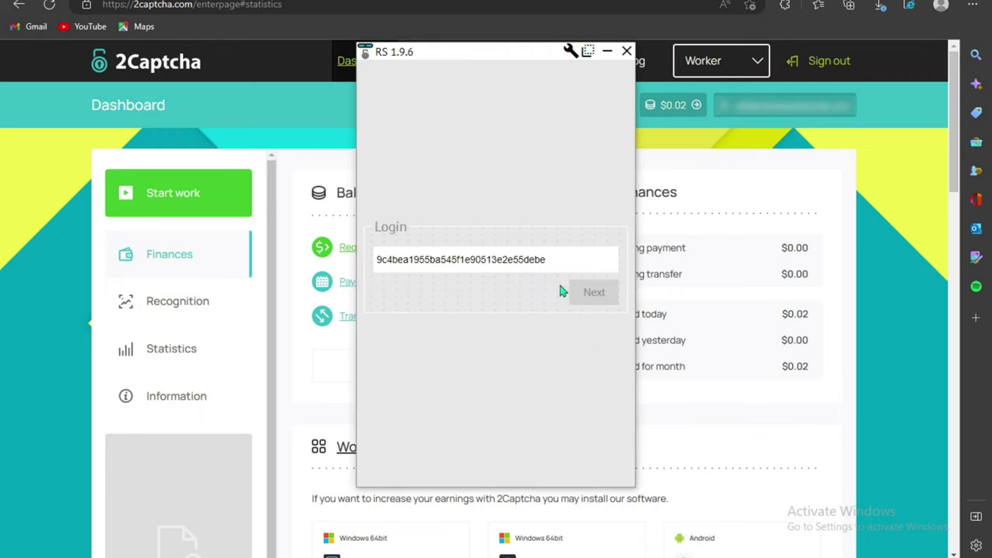
left_click_drag(524, 68, 757, 557)
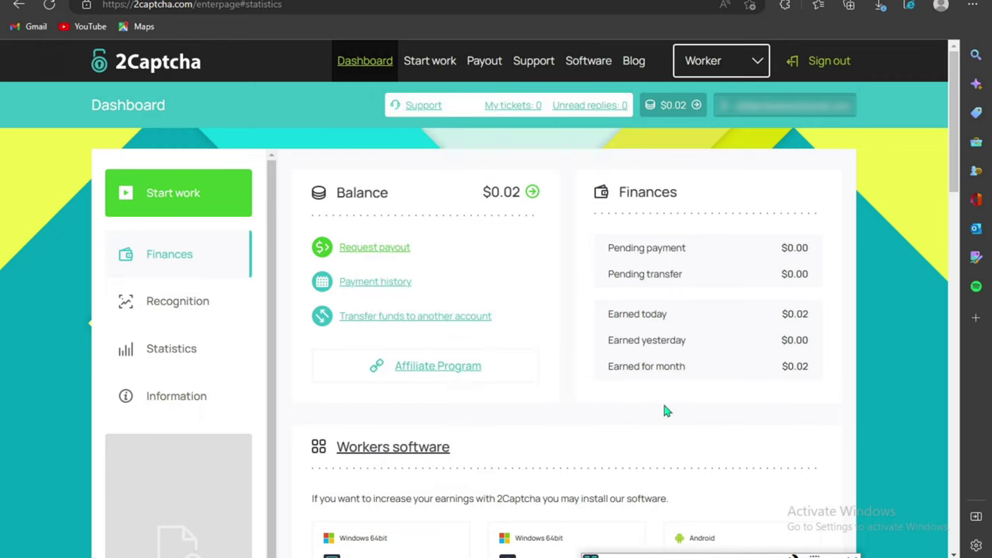
scroll(666, 413, "down", 5)
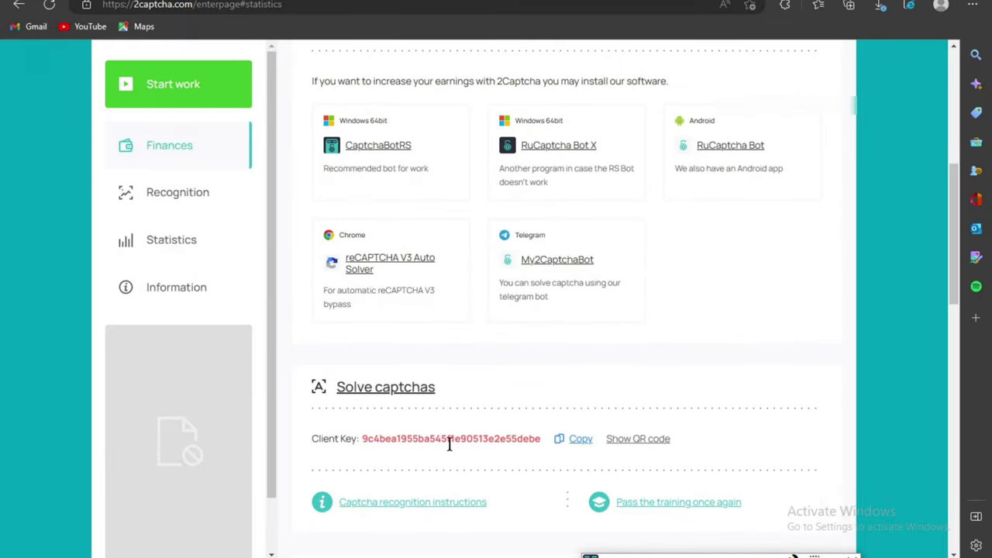
left_click(575, 440)
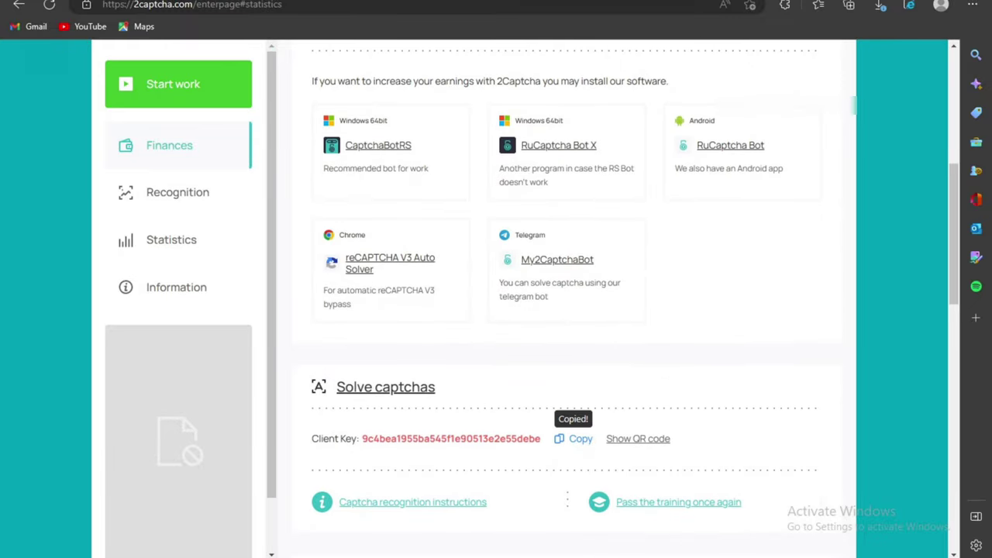
- Bring the RS window back into view and log in with the client key
left_click_drag(659, 553, 457, 71)
left_click_drag(570, 277, 362, 269)
key("Right")
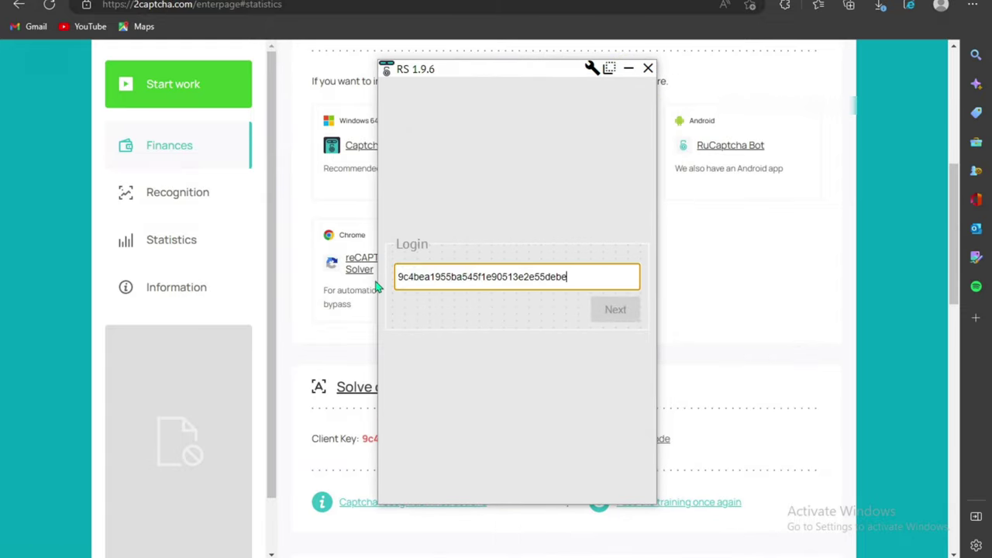
left_click(617, 312)
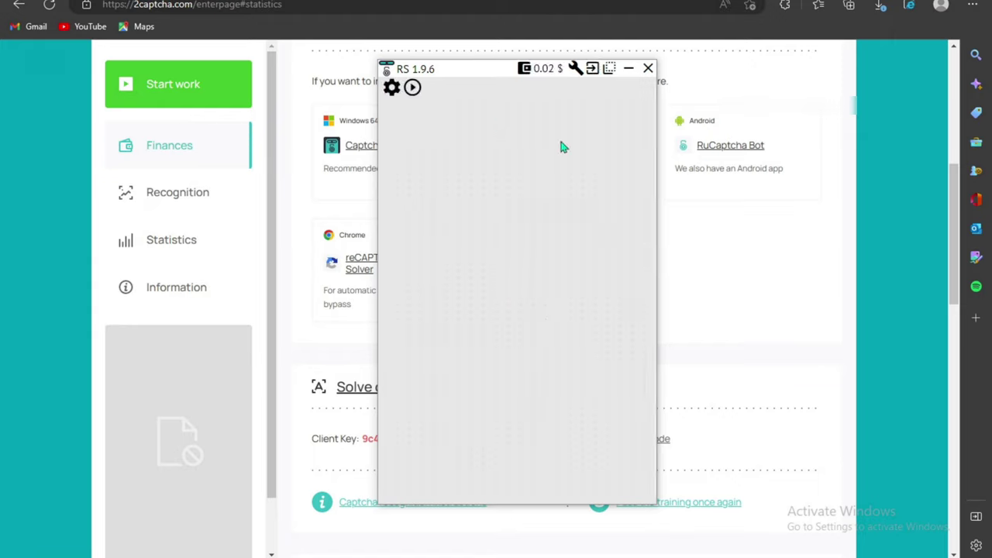
- Start receiving captchas in the RS program and wait for a task to load
left_click(412, 88)
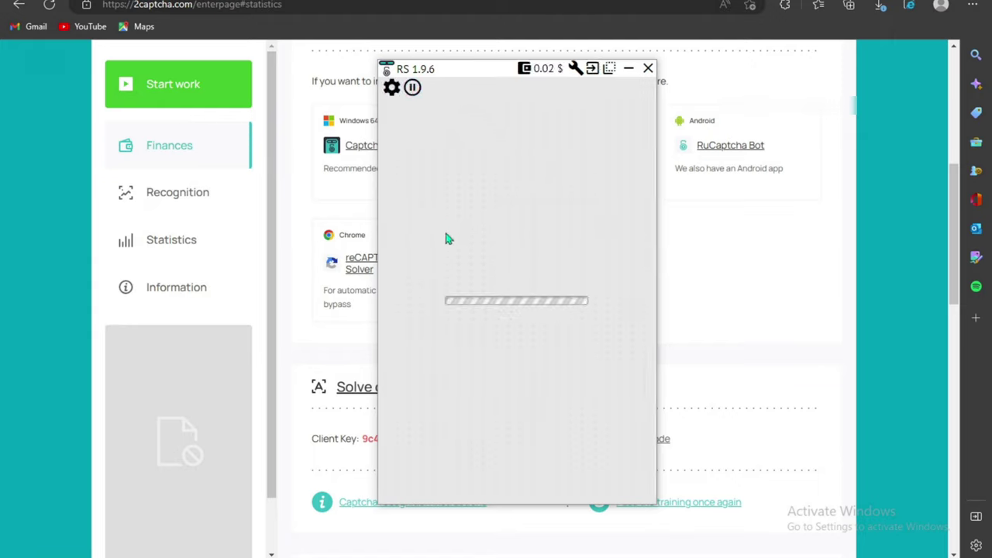
scroll(706, 315, "up", 5)
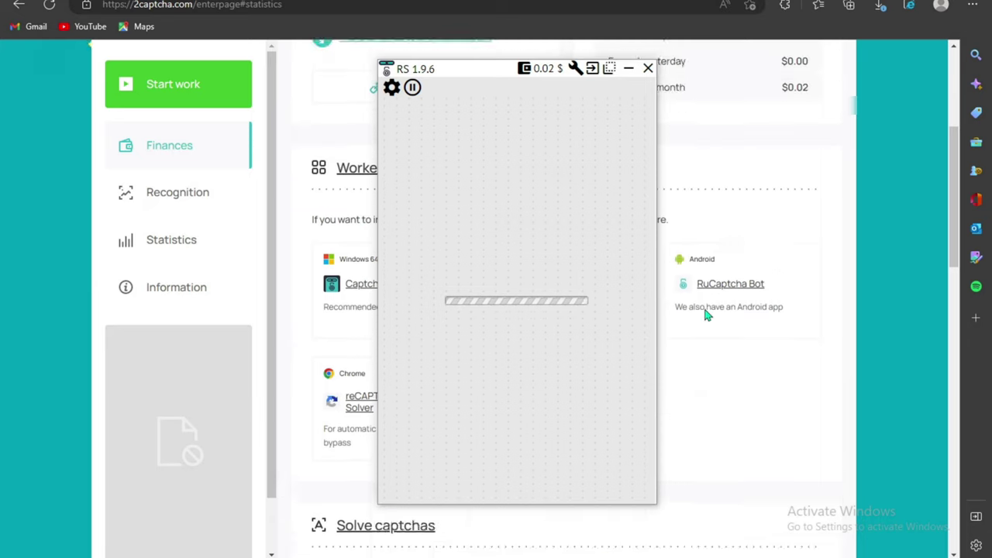
scroll(706, 315, "down", 5)
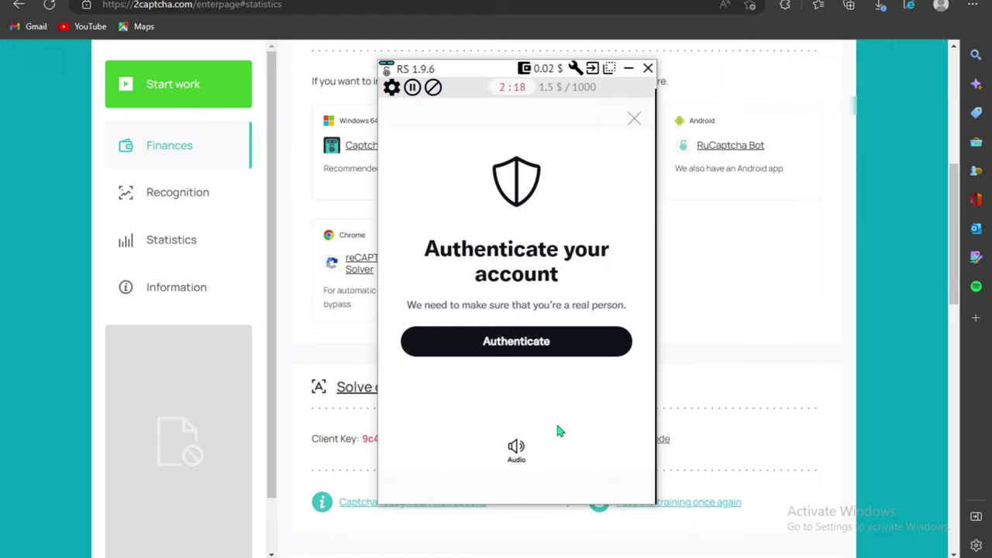
- Open the account authentication challenge, skip its dice captcha and close the RS program
left_click(601, 351)
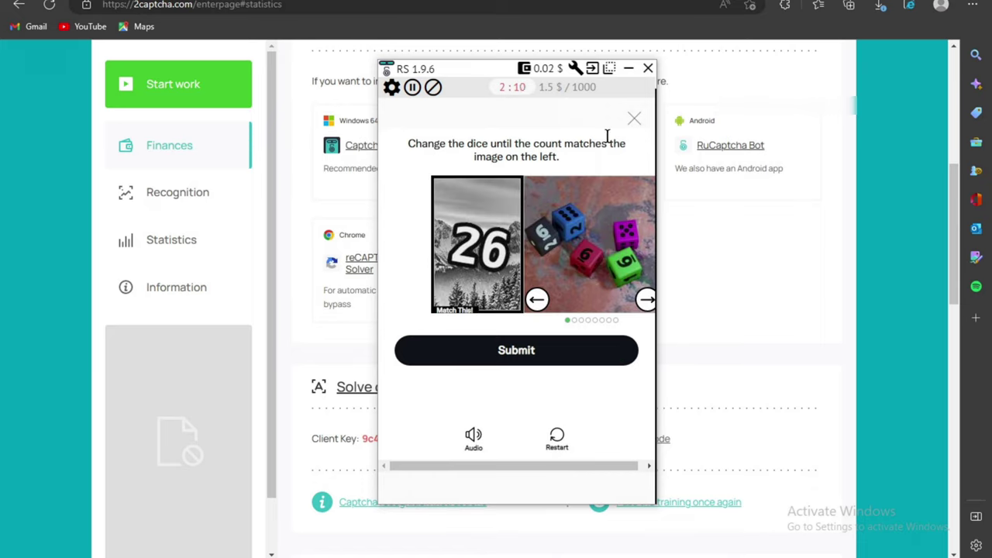
left_click(433, 87)
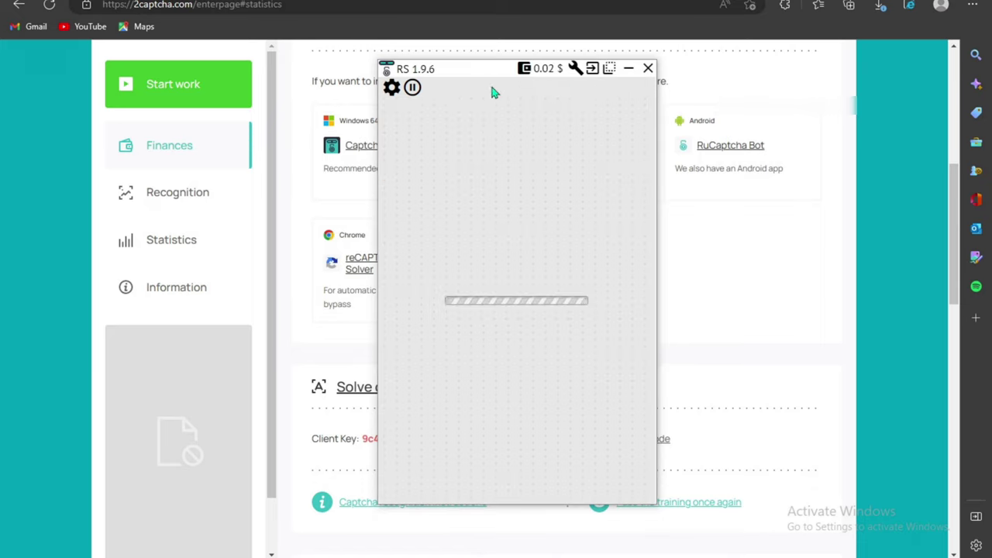
left_click(648, 69)
- Open the worker cabinet from the dashboard and start captcha solving there
scroll(601, 199, "up", 5)
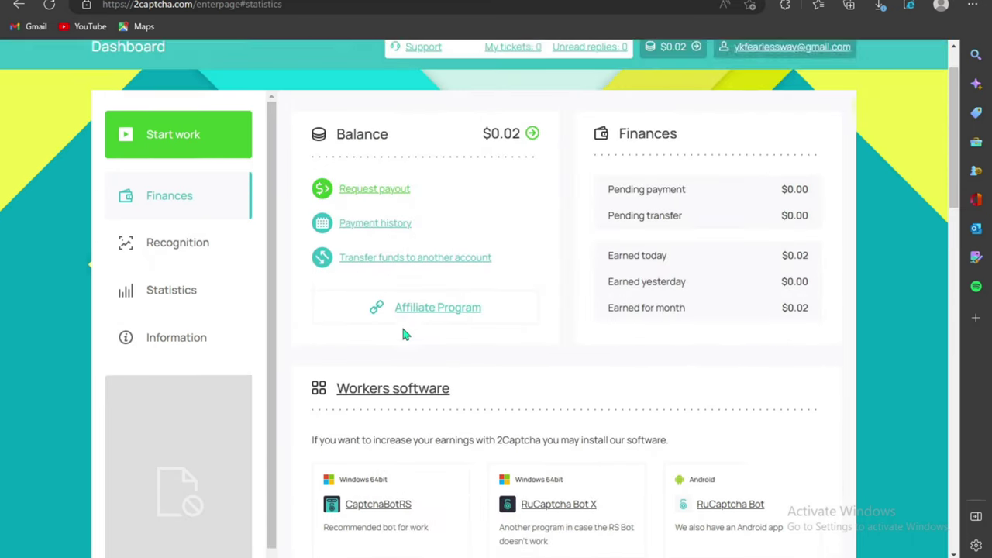
left_click(235, 200)
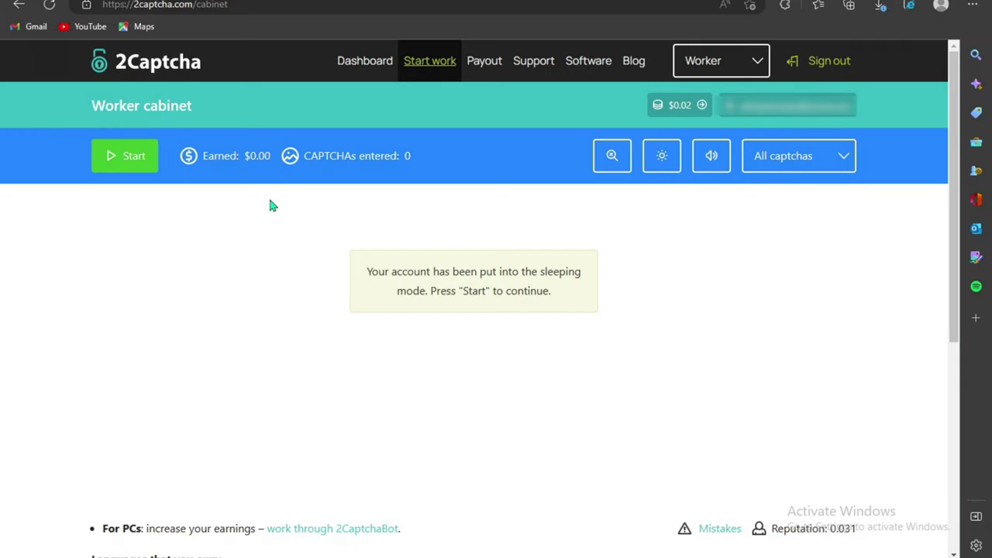
left_click(115, 156)
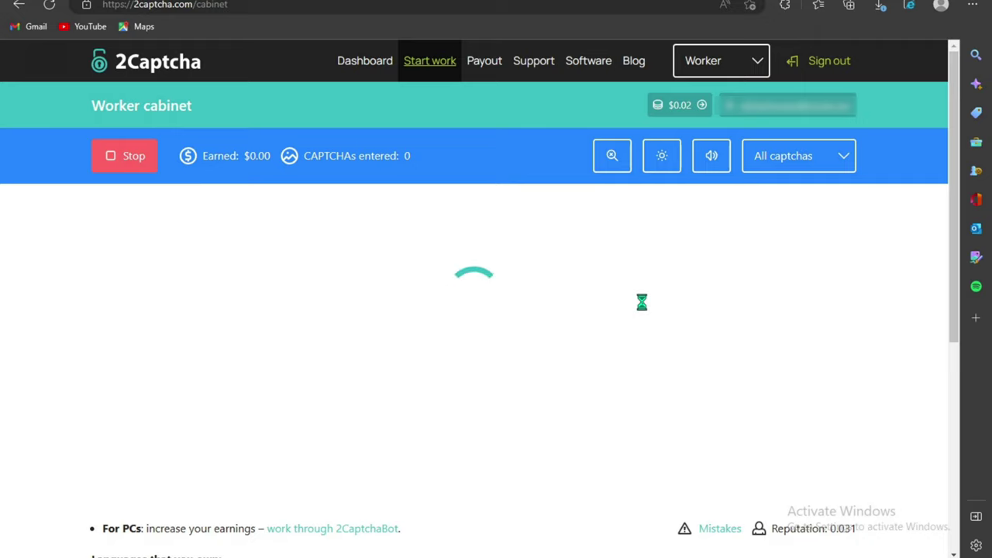
- Check the captcha type options, the reputation score and the information further down the worker cabinet page
left_click(830, 160)
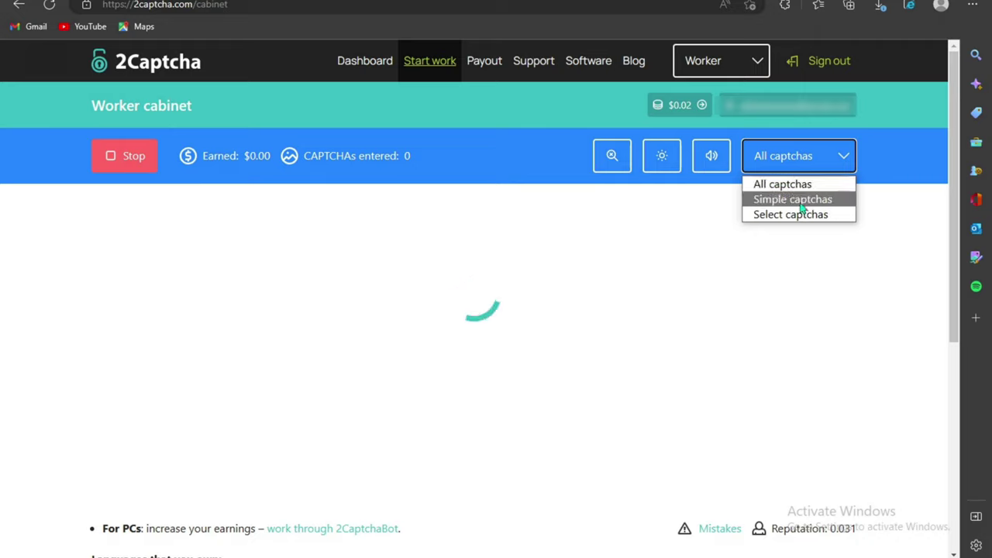
left_click(824, 166)
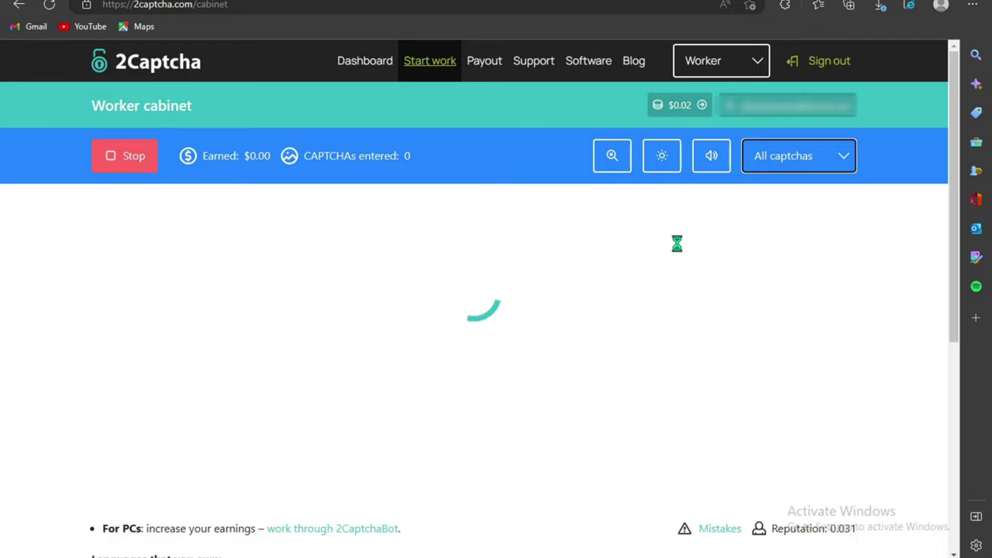
left_click_drag(856, 528, 780, 535)
left_click(807, 481)
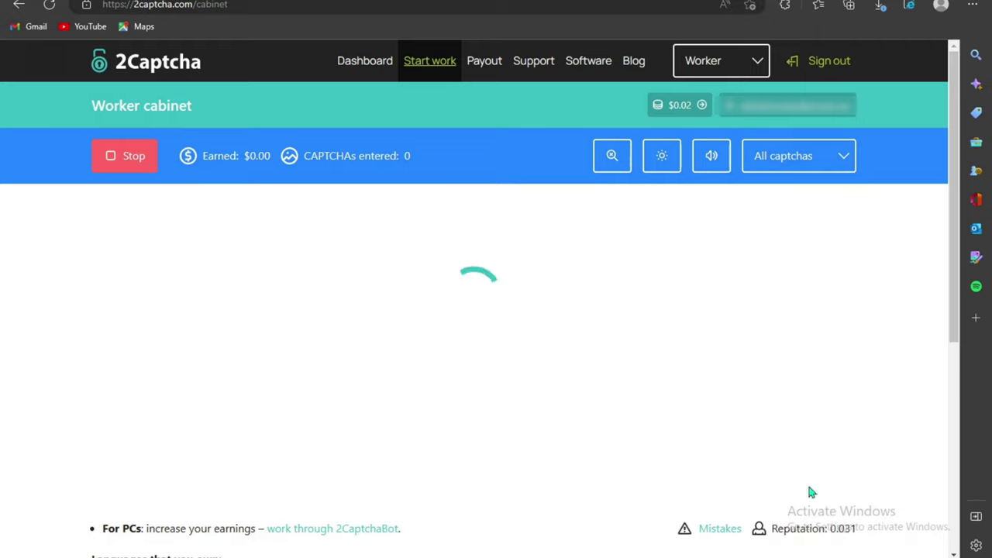
scroll(574, 339, "down", 2)
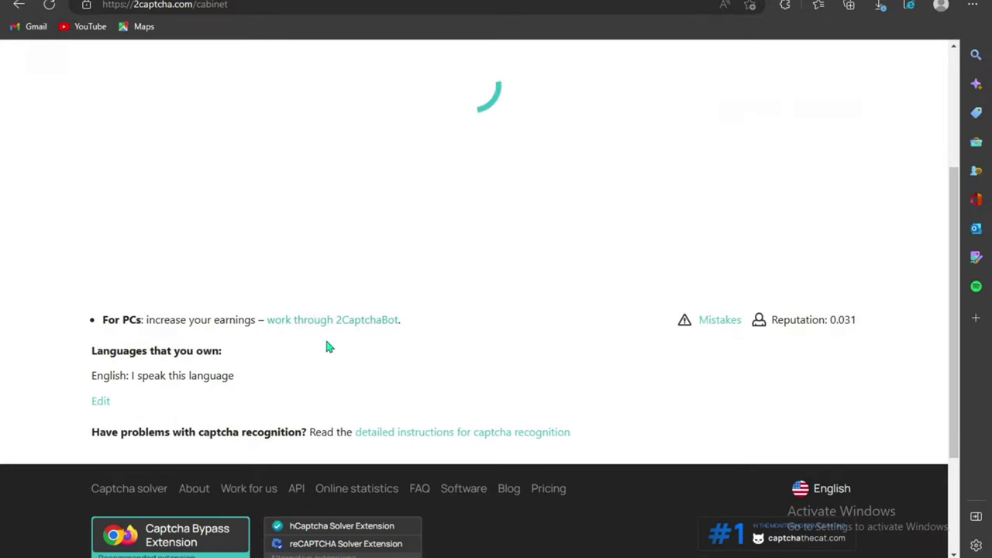
scroll(326, 346, "down", 2)
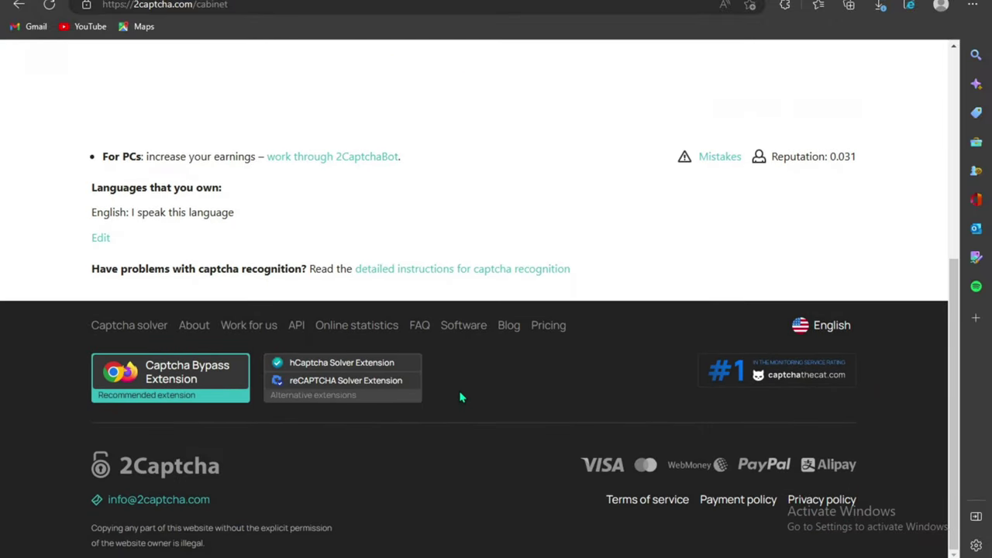
scroll(222, 382, "down", 3)
scroll(224, 385, "down", 2)
scroll(208, 386, "up", 5)
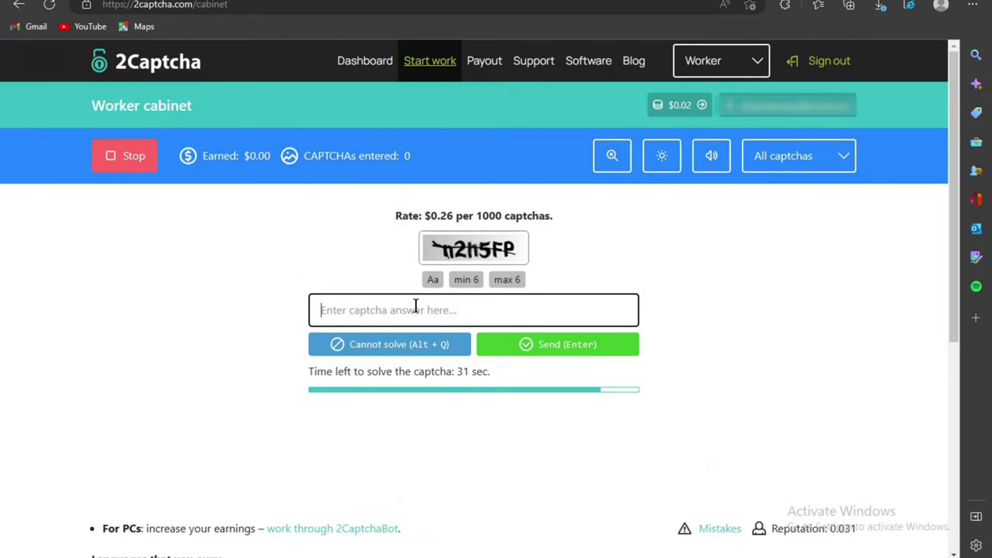
- Solve the displayed image captcha with the answer n2h5FP and send it
left_click_drag(458, 211, 426, 215)
left_click(439, 298)
type("n2h")
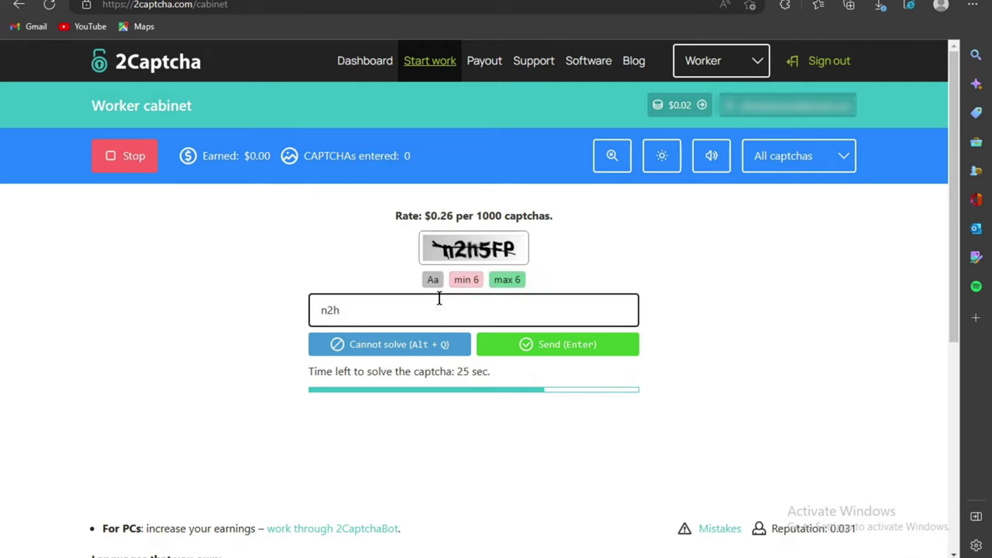
type("5FP")
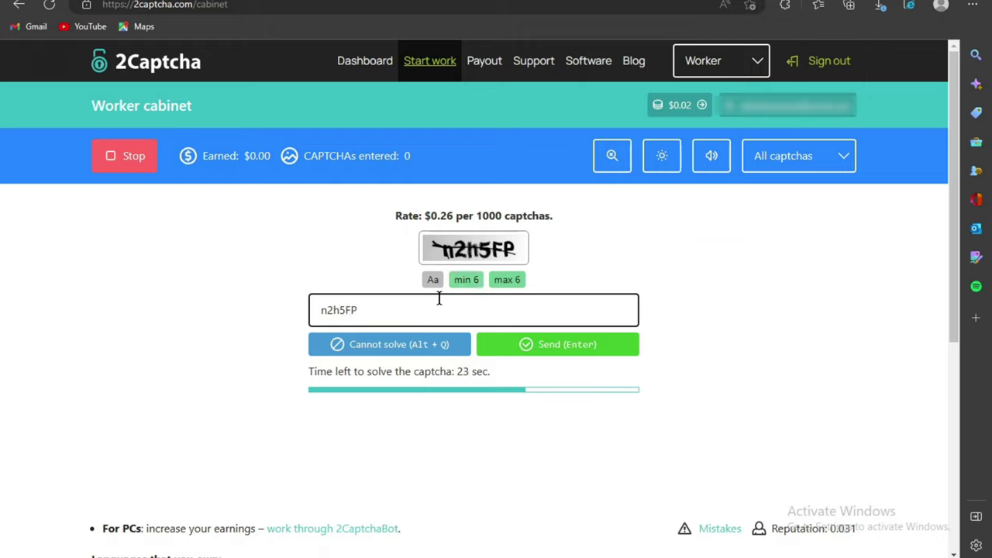
left_click(497, 346)
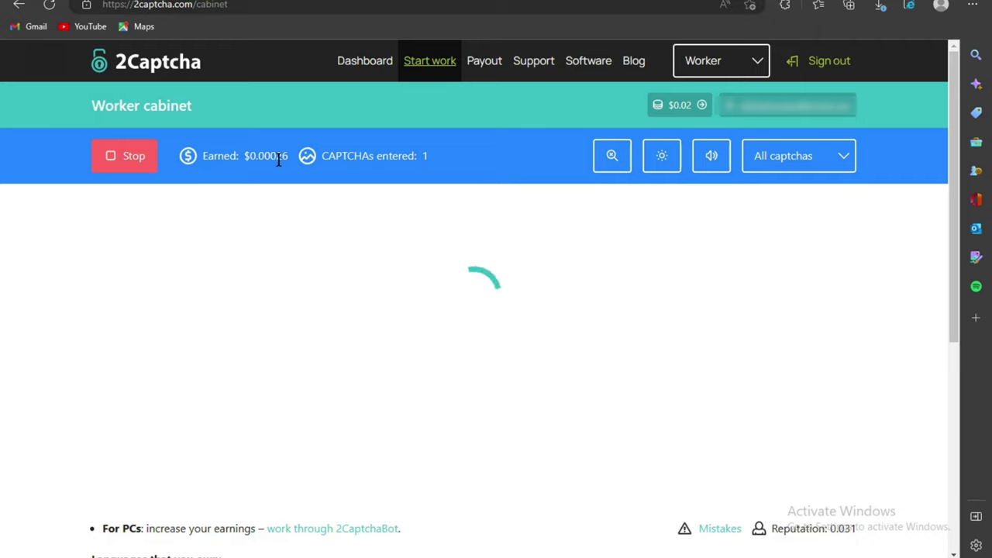
- Check the amount earned in this session and stop receiving captchas
left_click_drag(290, 158, 251, 158)
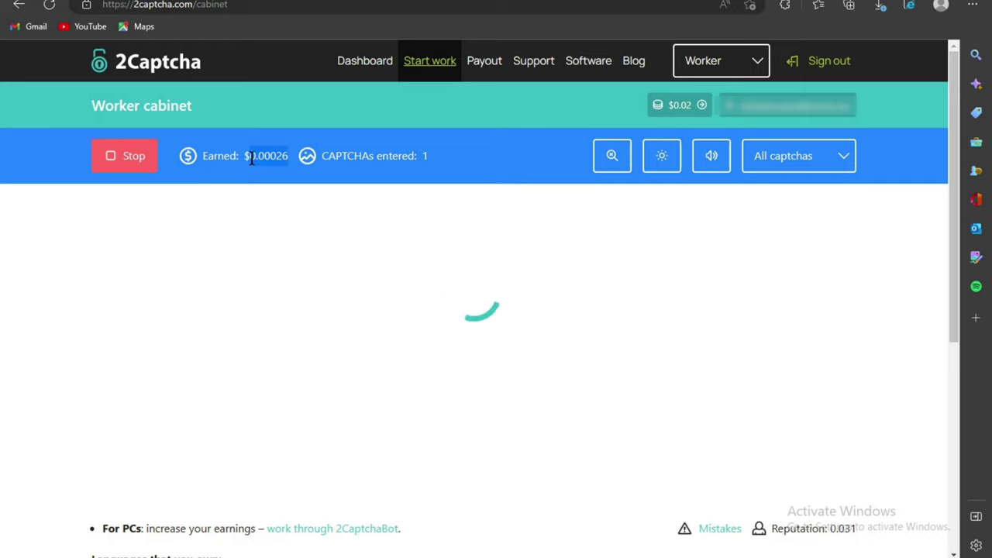
left_click(272, 189)
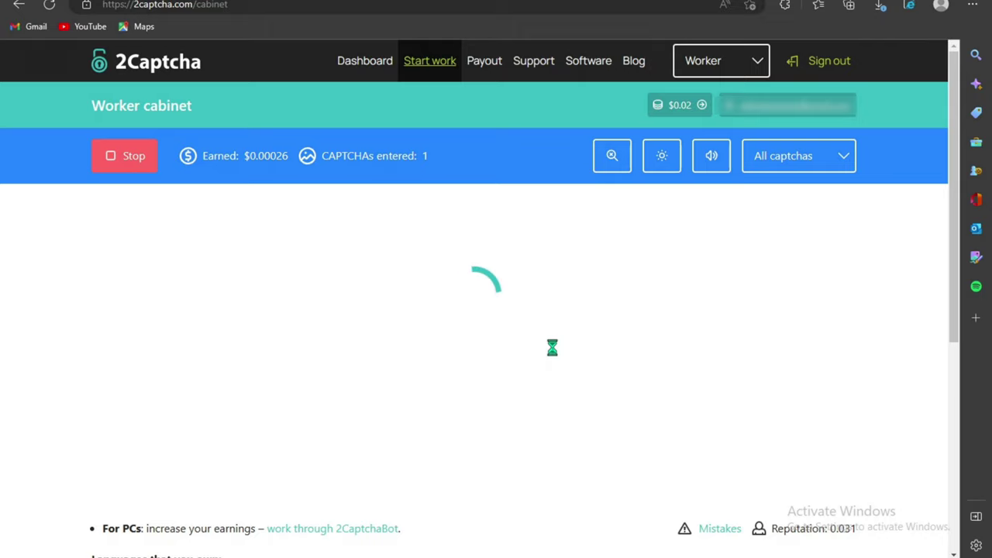
left_click(133, 158)
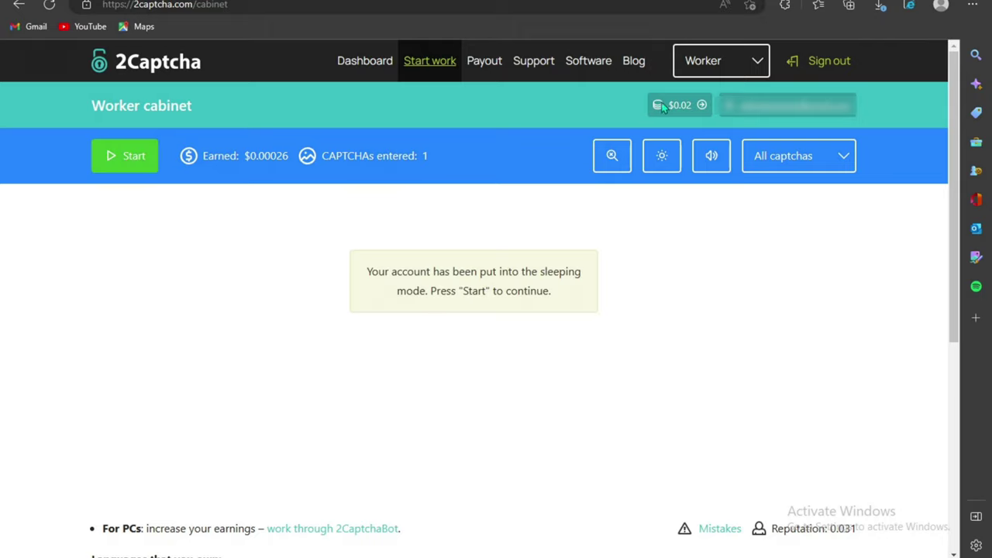
- Open the payout request from the account balance, review its details and proceed to changing the wallet
left_click(700, 105)
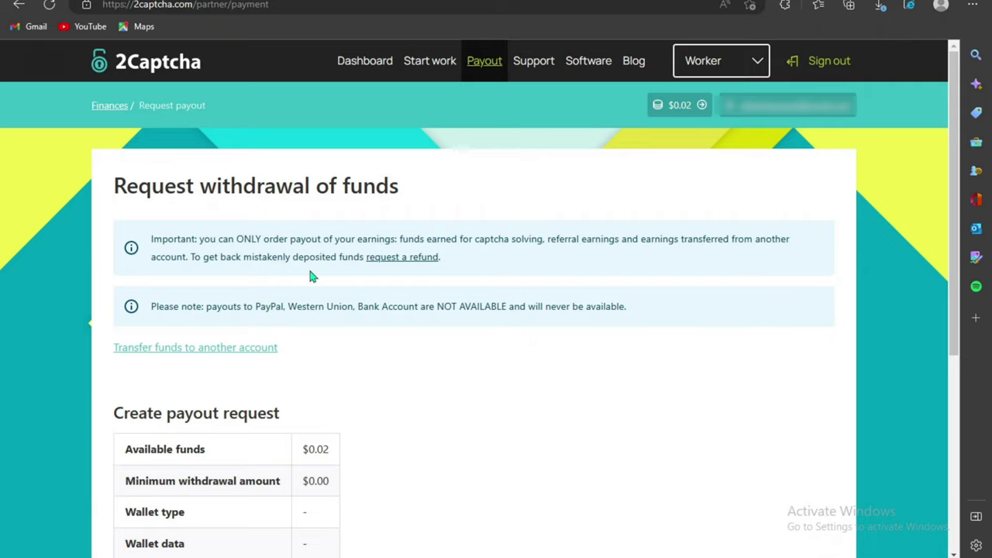
scroll(312, 275, "down", 3)
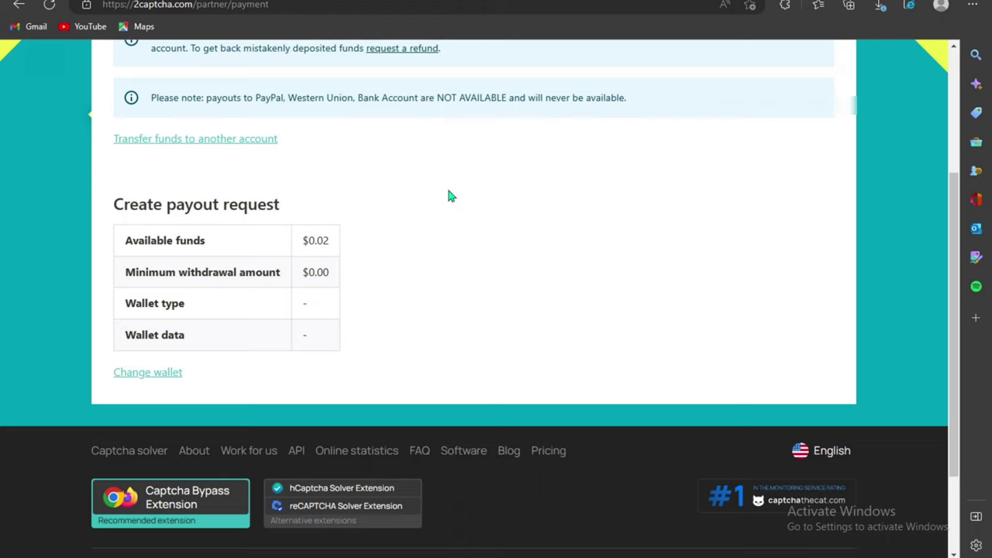
left_click(162, 380)
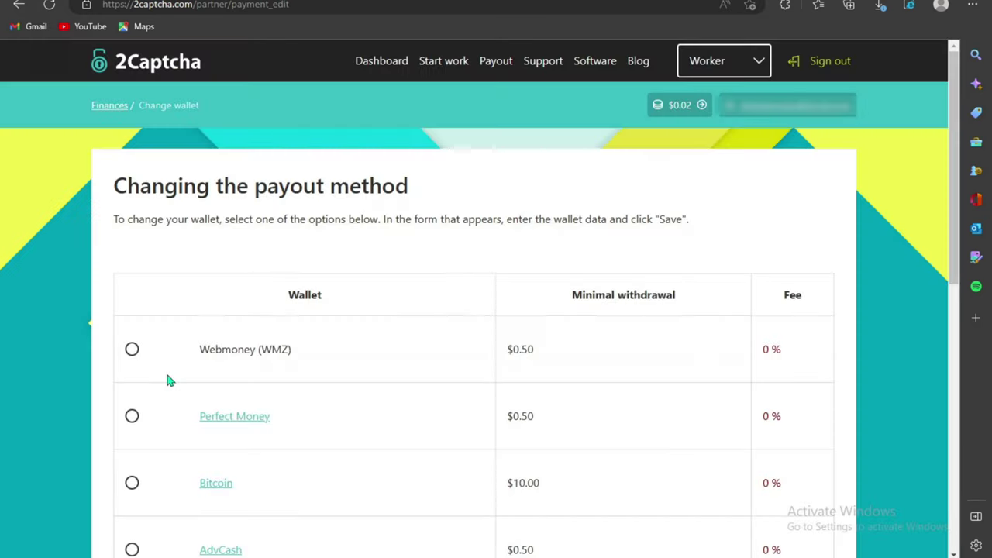
- Examine the available payout wallets with their minimal withdrawal amounts and fees
scroll(205, 361, "down", 5)
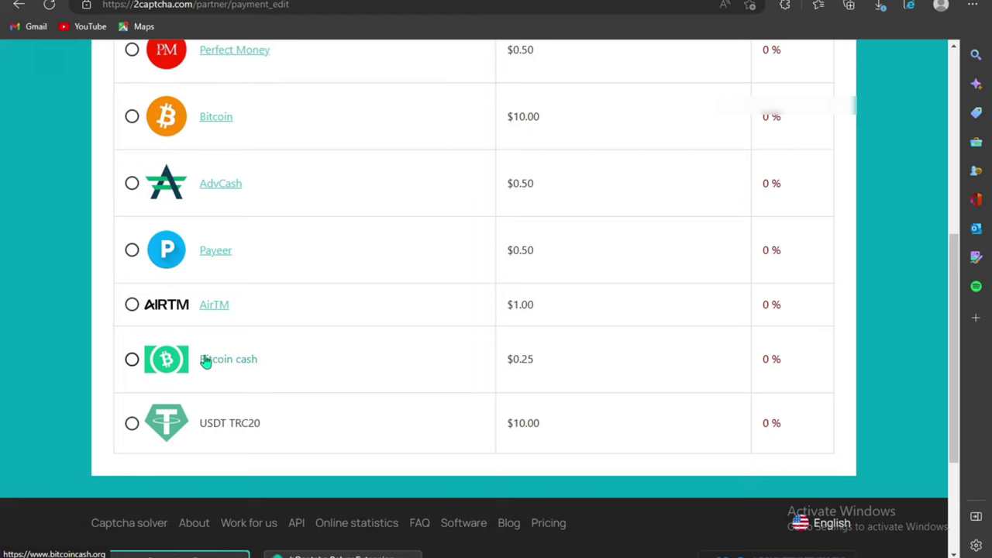
scroll(288, 394, "up", 3)
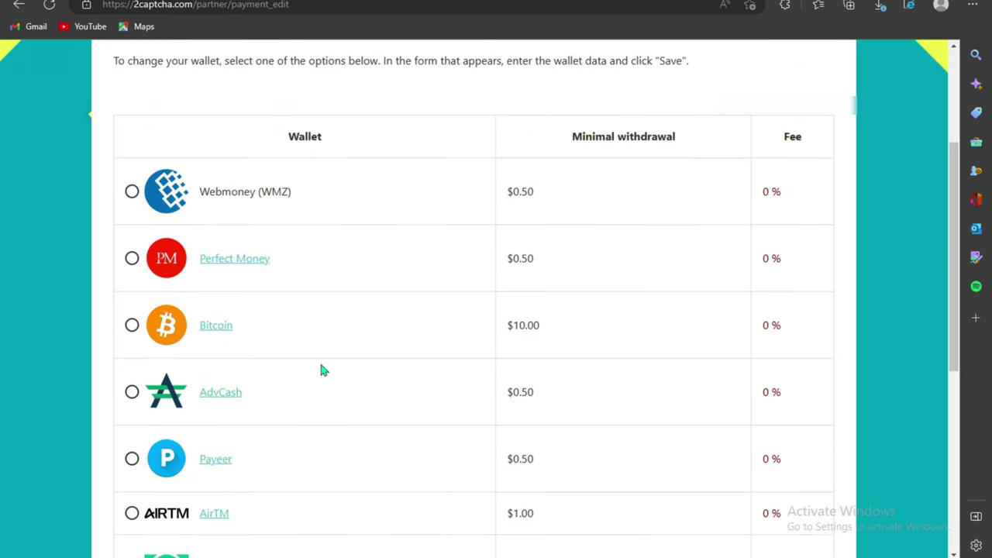
scroll(322, 359, "up", 3)
left_click_drag(547, 404, 506, 402)
left_click(500, 310)
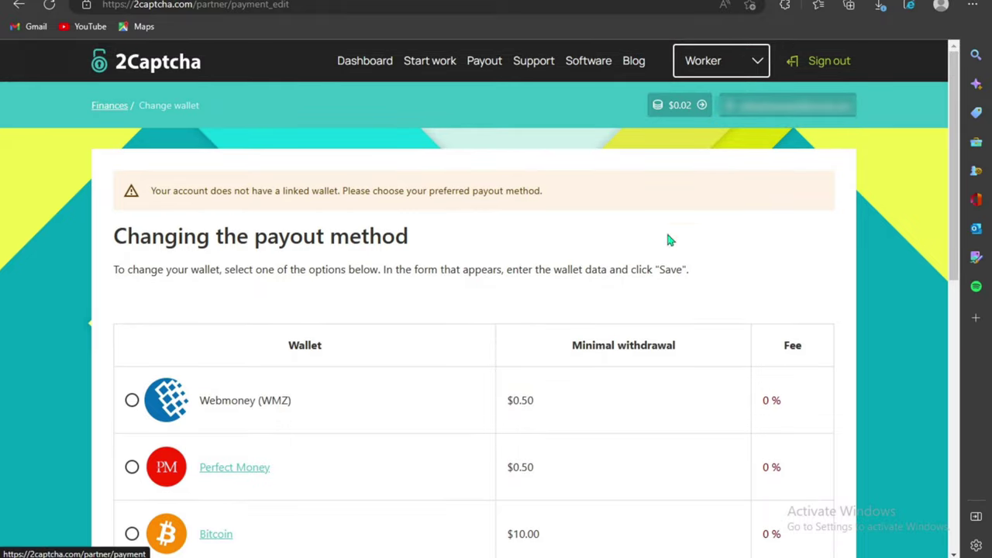
scroll(209, 261, "down", 3)
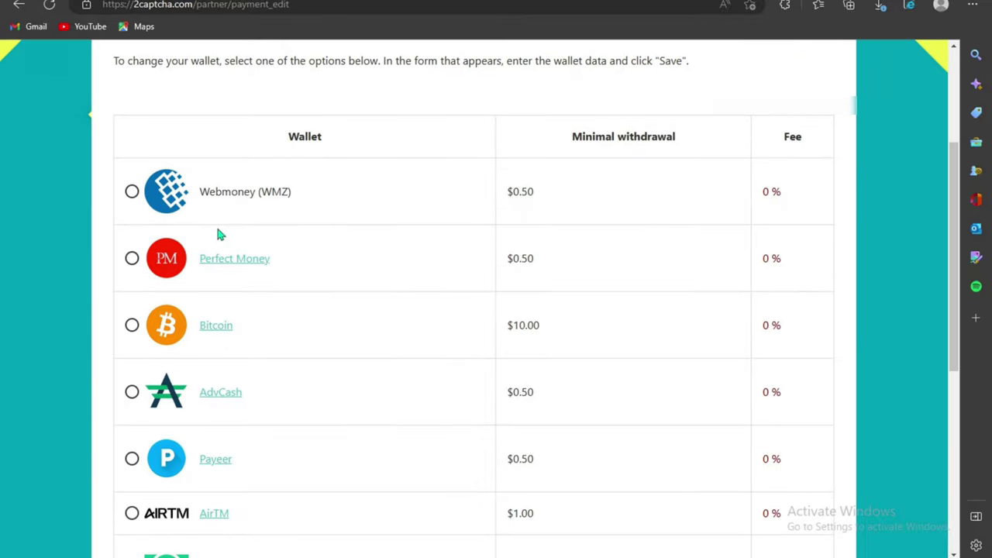
scroll(228, 228, "down", 5)
scroll(231, 228, "up", 3)
scroll(230, 228, "down", 3)
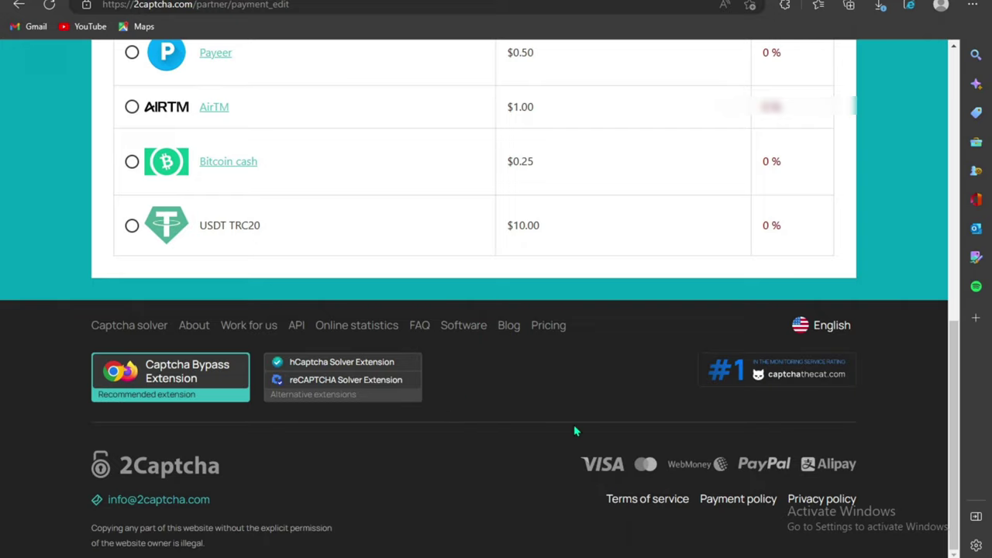
- Open the Captcha Bypass Extension page and review its description, supported browsers and usage instructions
left_click(197, 380)
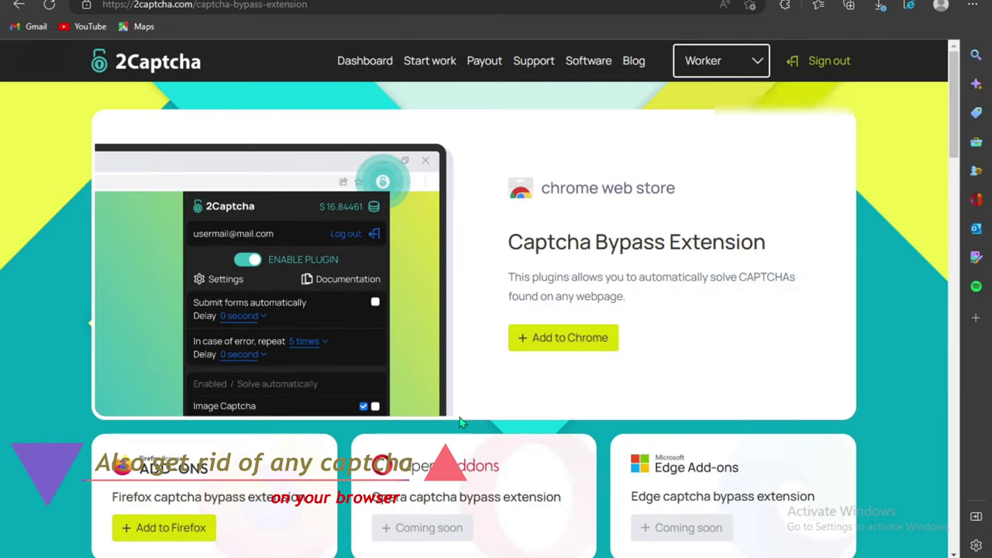
left_click_drag(616, 302, 492, 276)
left_click(474, 371)
scroll(605, 341, "down", 2)
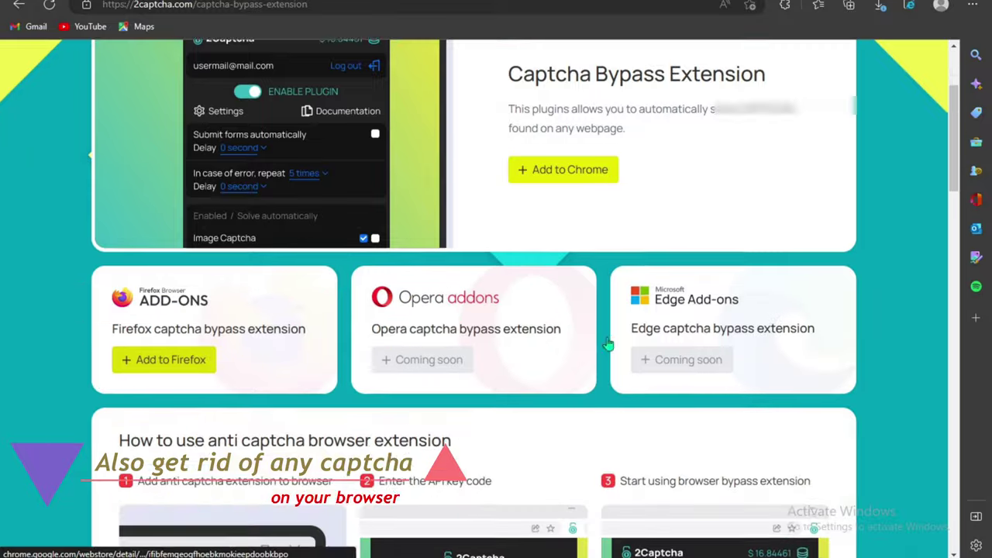
scroll(608, 343, "down", 6)
scroll(609, 344, "up", 5)
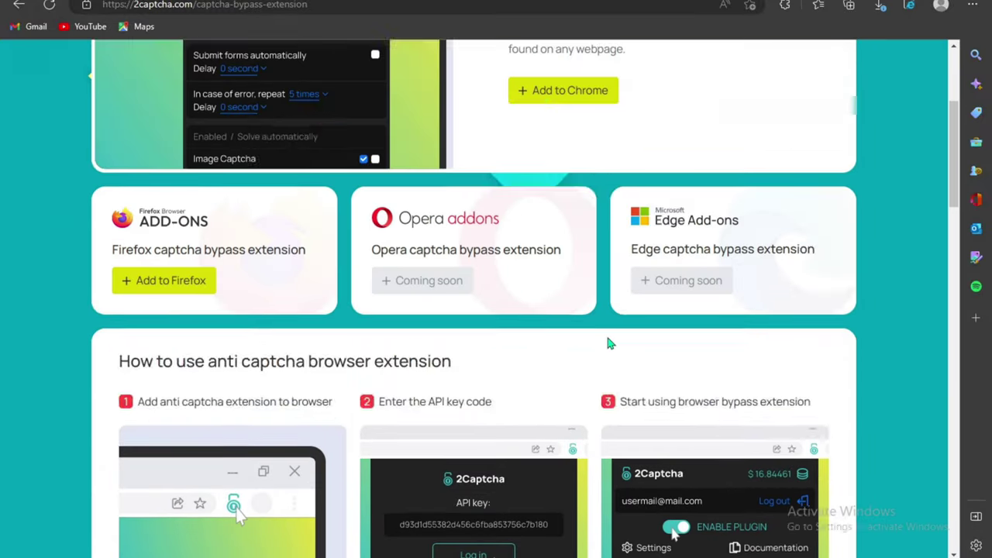
scroll(609, 343, "up", 3)
- Add the extension Captcha Solver: Auto Recognition and Bypass to the browser from the Chrome Web Store
left_click(580, 349)
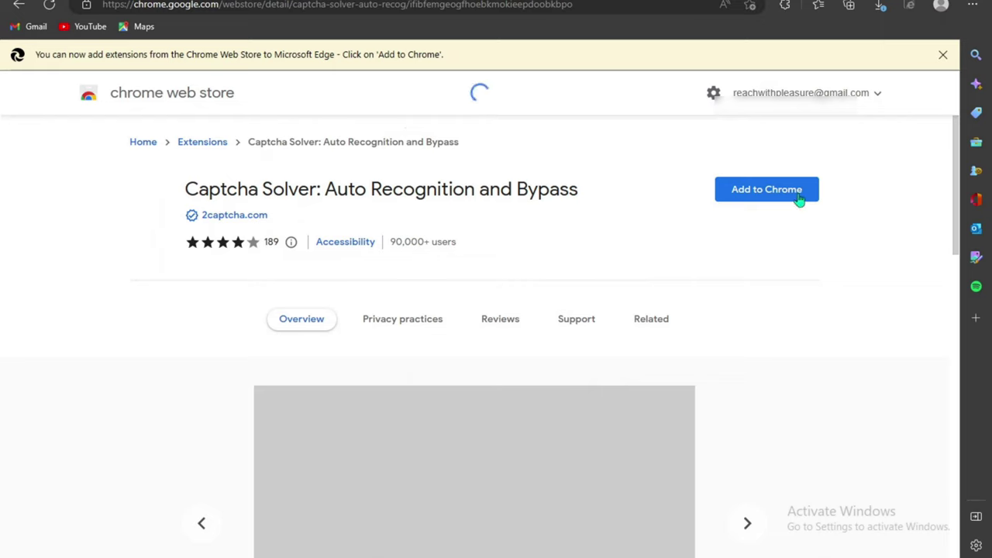
left_click(806, 197)
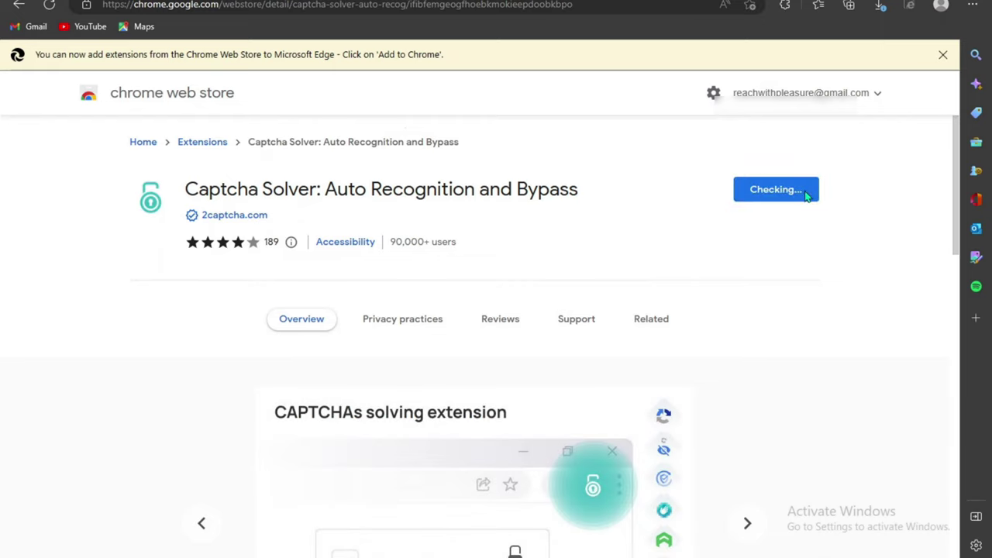
left_click(511, 123)
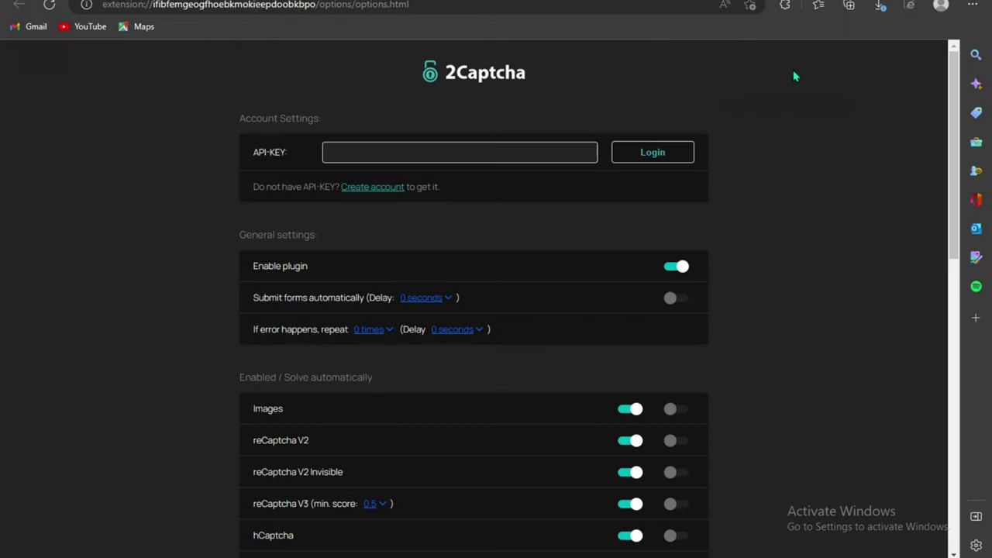
- Return to the 2Captcha dashboard and copy the worker account's client key for the extension's API-KEY field
left_click(349, 153)
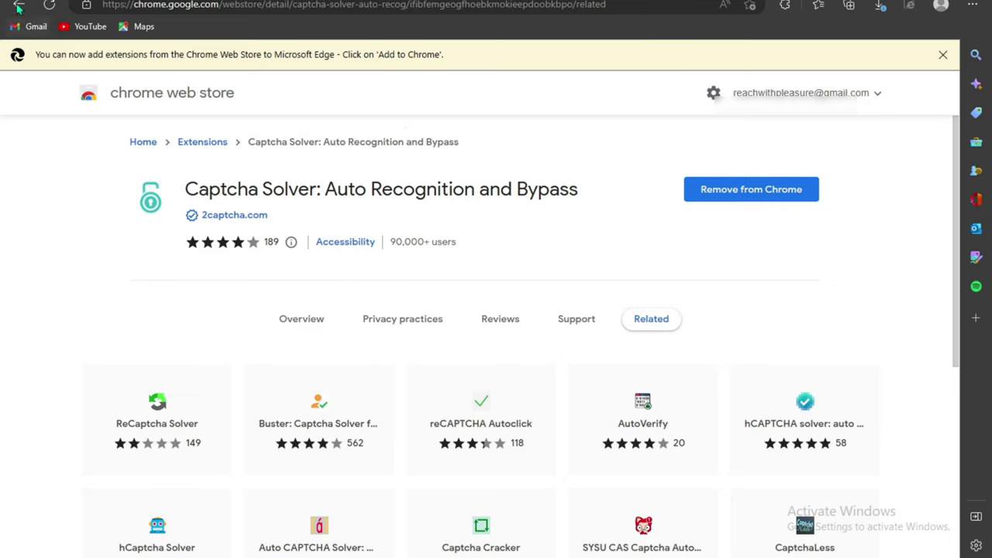
left_click(19, 6)
left_click(19, 6)
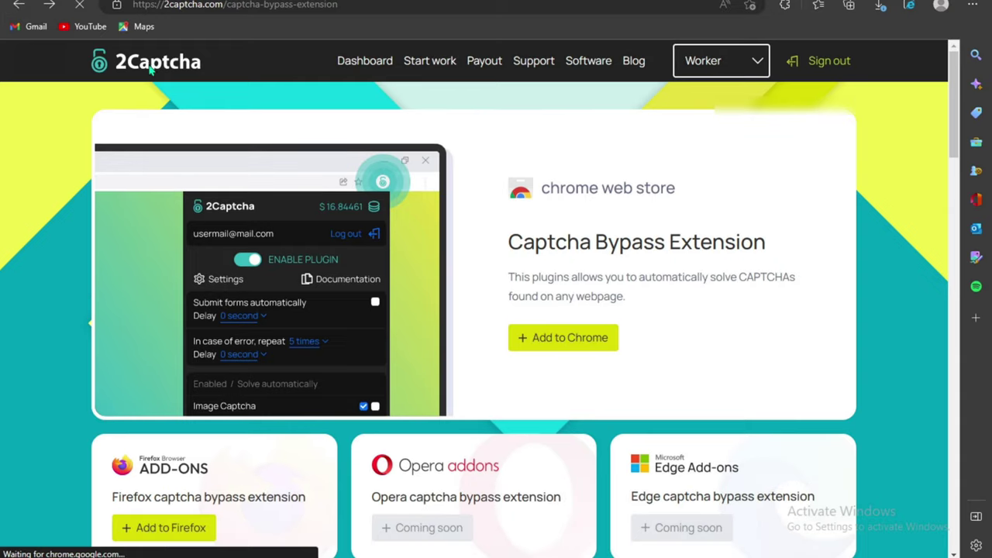
left_click(341, 65)
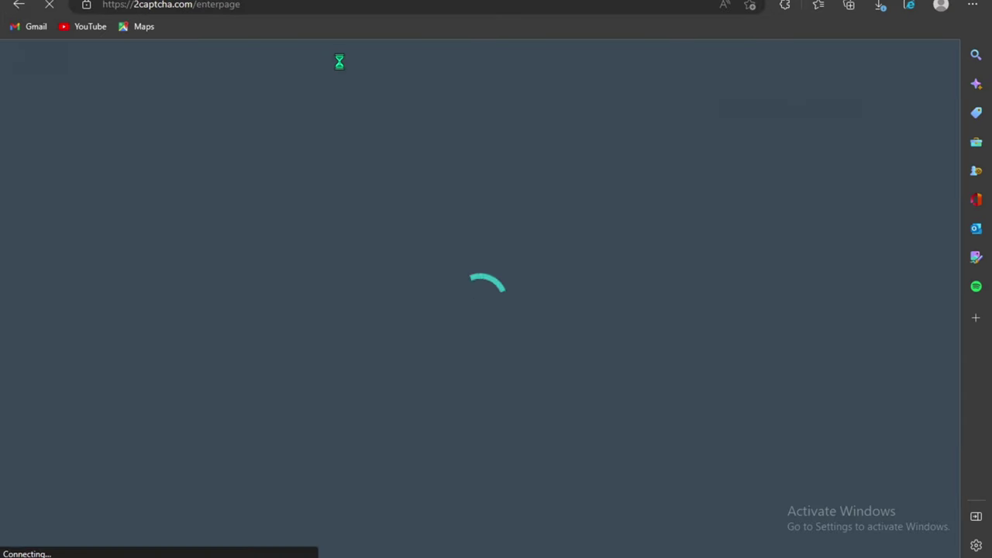
scroll(341, 67, "down", 8)
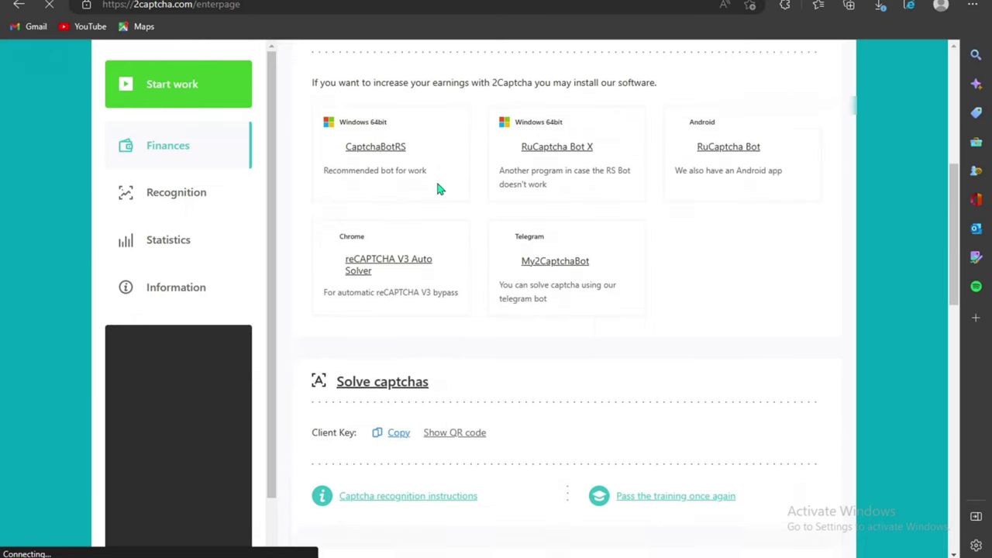
scroll(543, 370, "up", 2)
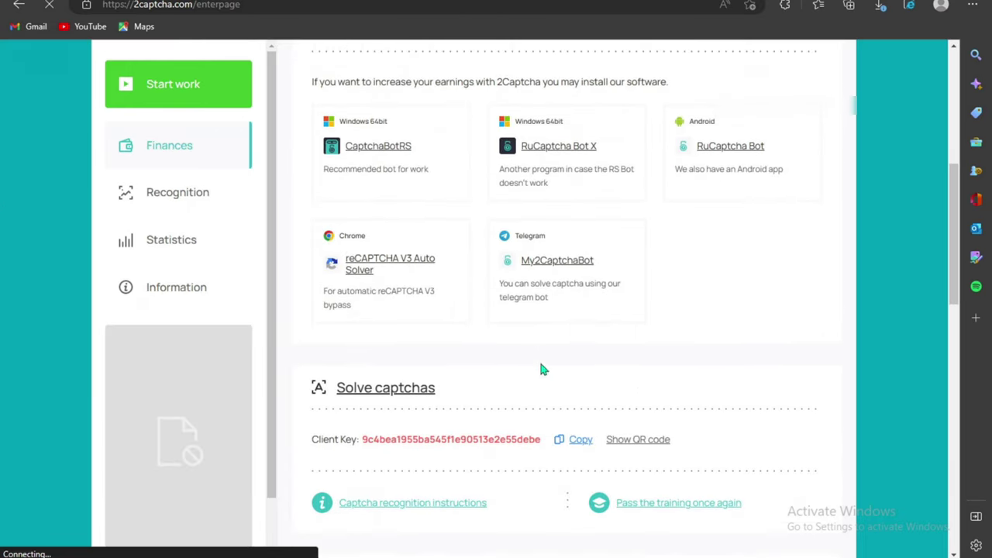
left_click(578, 440)
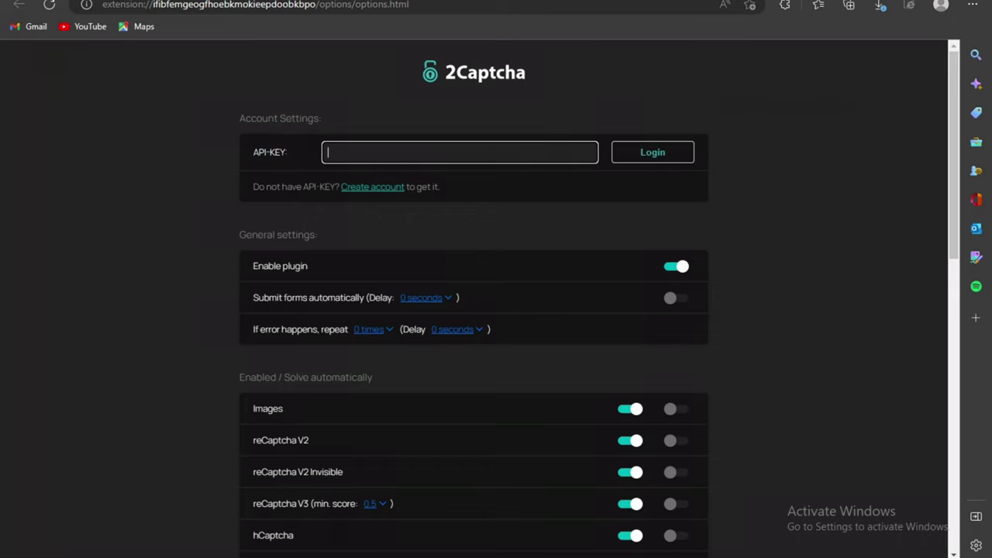
- Paste the copied client key into the extension's API-KEY field and try to log in
right_click(446, 147)
left_click(485, 275)
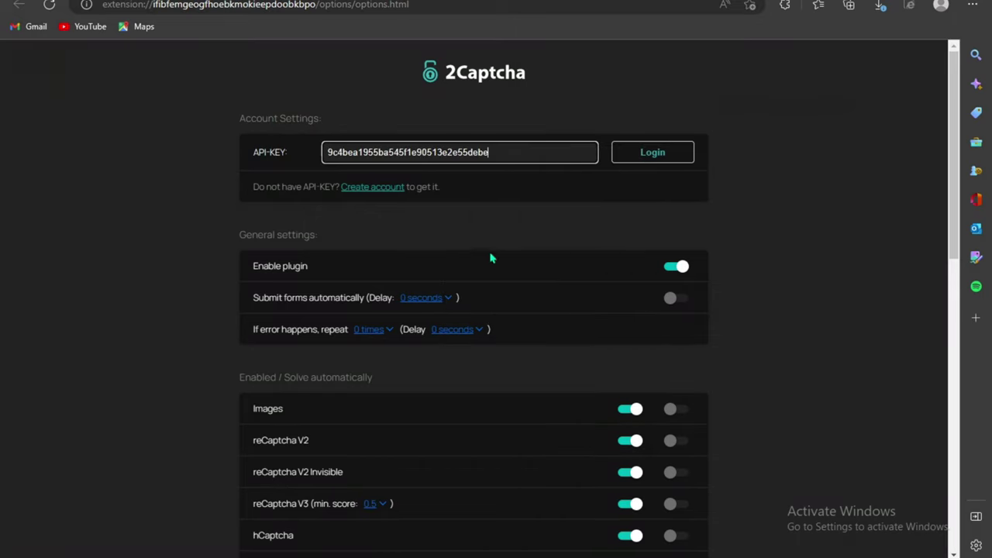
left_click(639, 152)
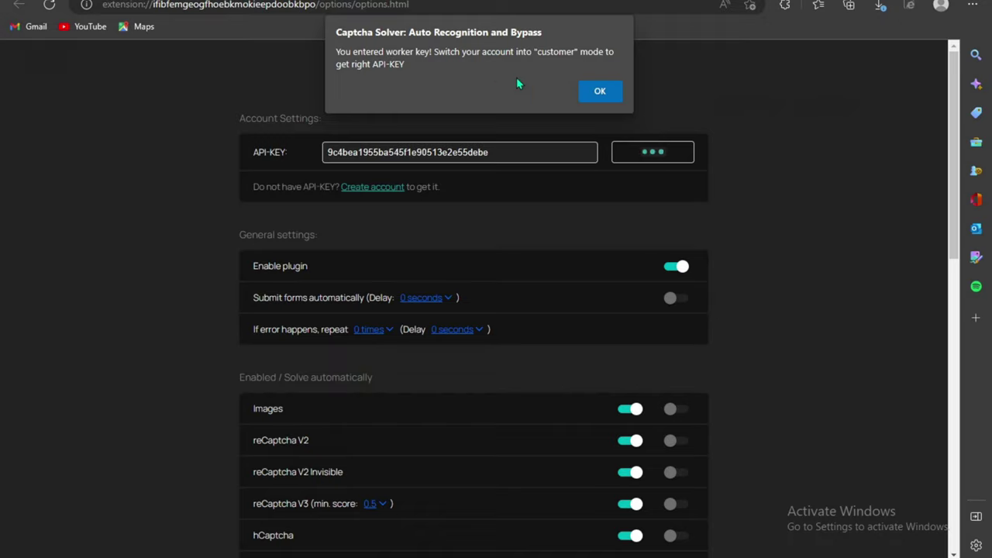
left_click(599, 91)
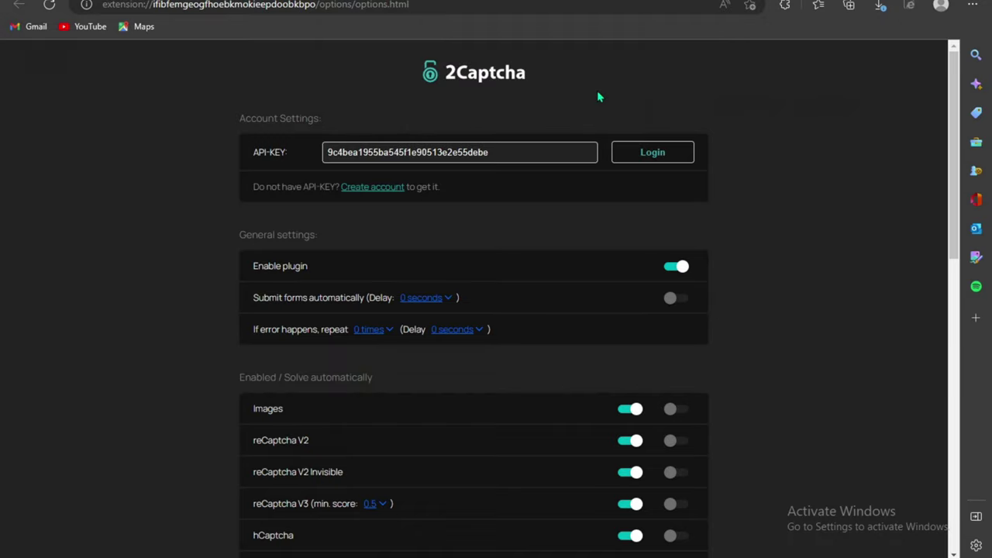
- Retry the extension login with the same key and read the response about which account mode is required
left_click(621, 153)
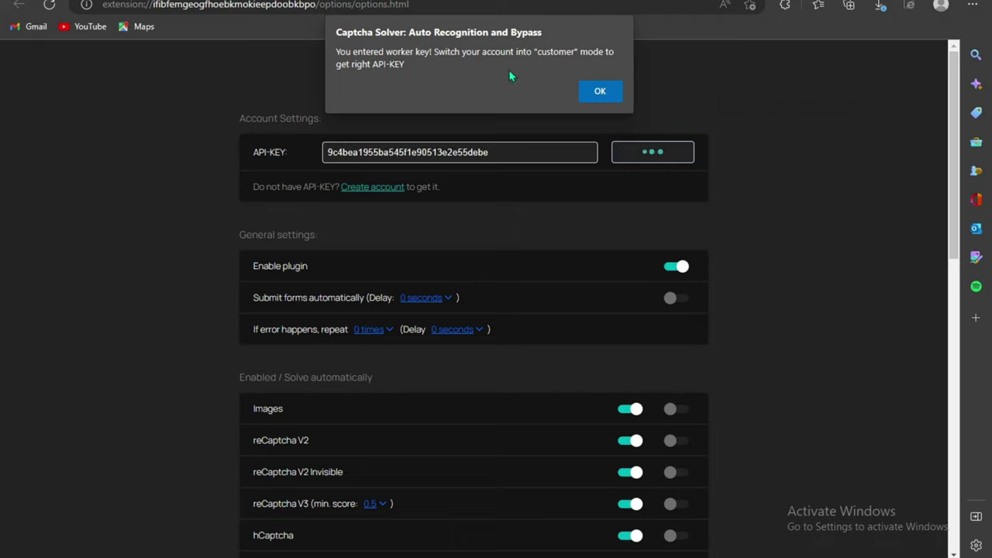
double_click(554, 54)
left_click_drag(378, 64, 536, 52)
left_click(600, 90)
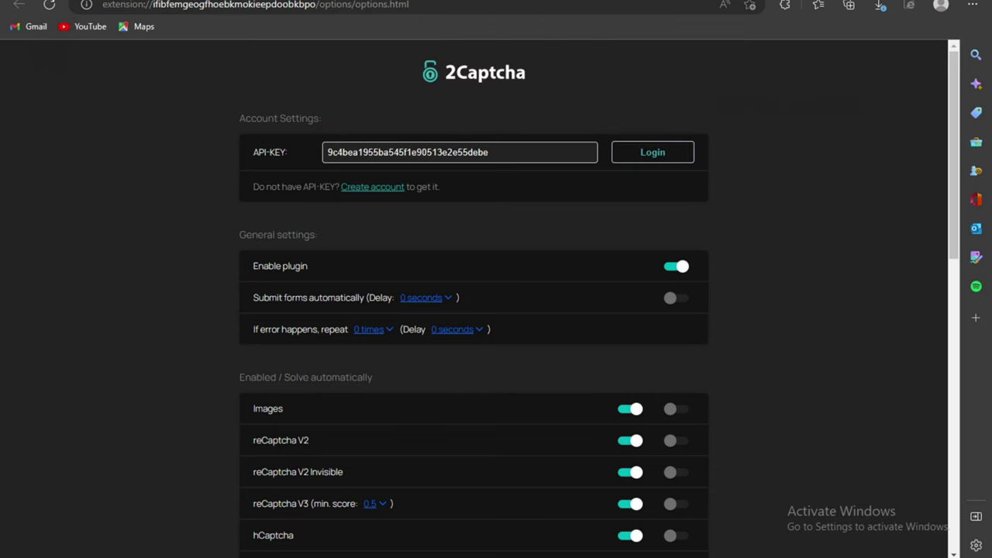
- Switch the 2Captcha account from Worker to Customer mode on the dashboard
scroll(553, 180, "up", 5)
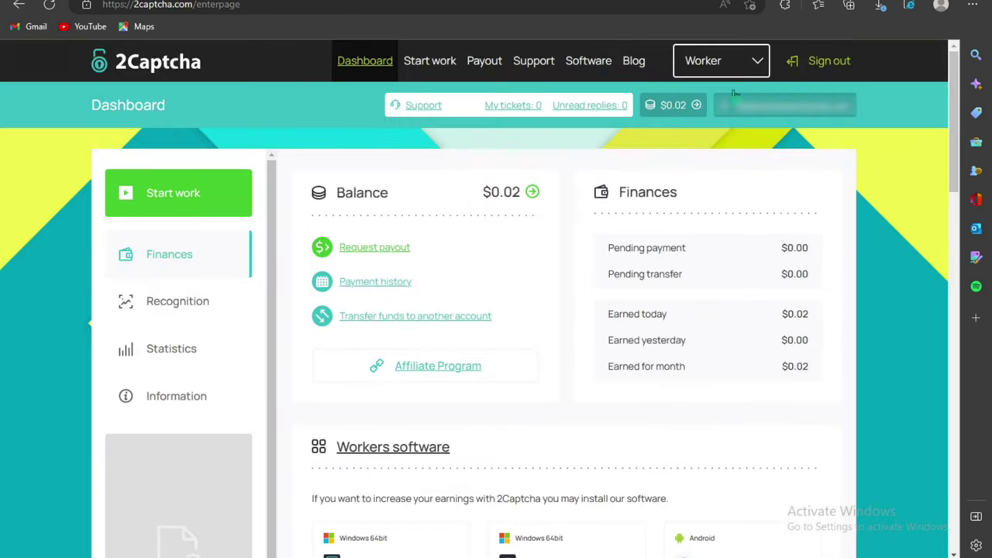
mouse_move(744, 70)
left_click(739, 120)
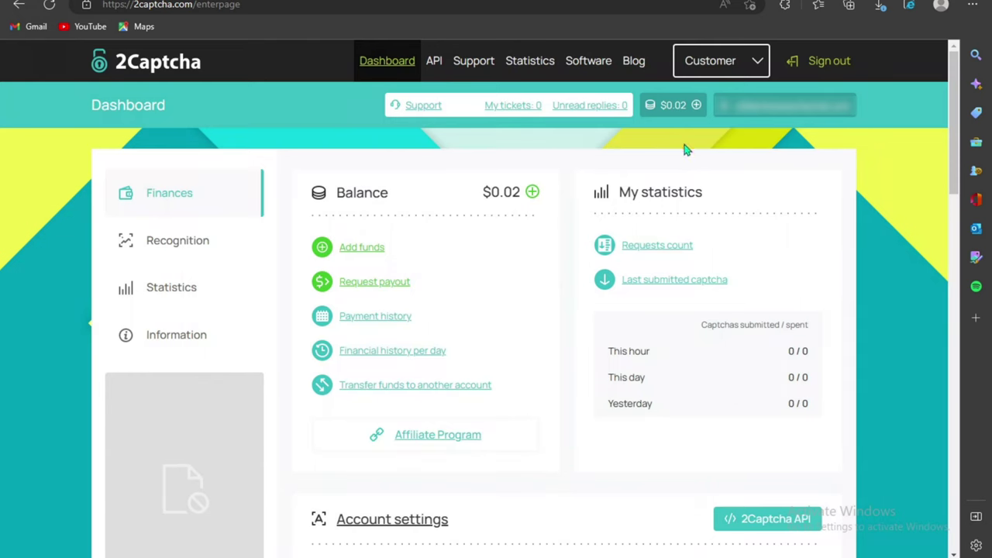
- Copy the customer account's API key from the dashboard's Account settings
scroll(828, 306, "down", 3)
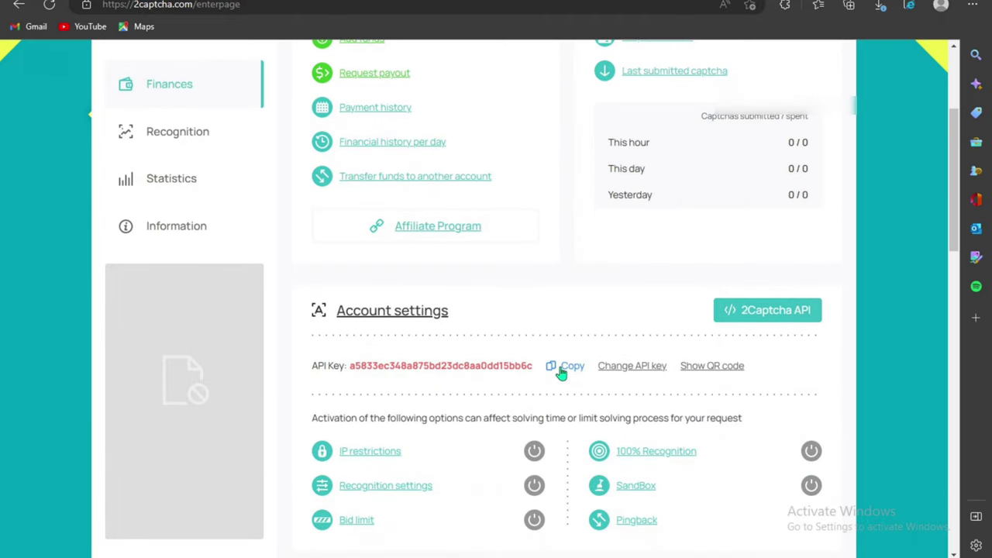
left_click_drag(301, 362, 346, 371)
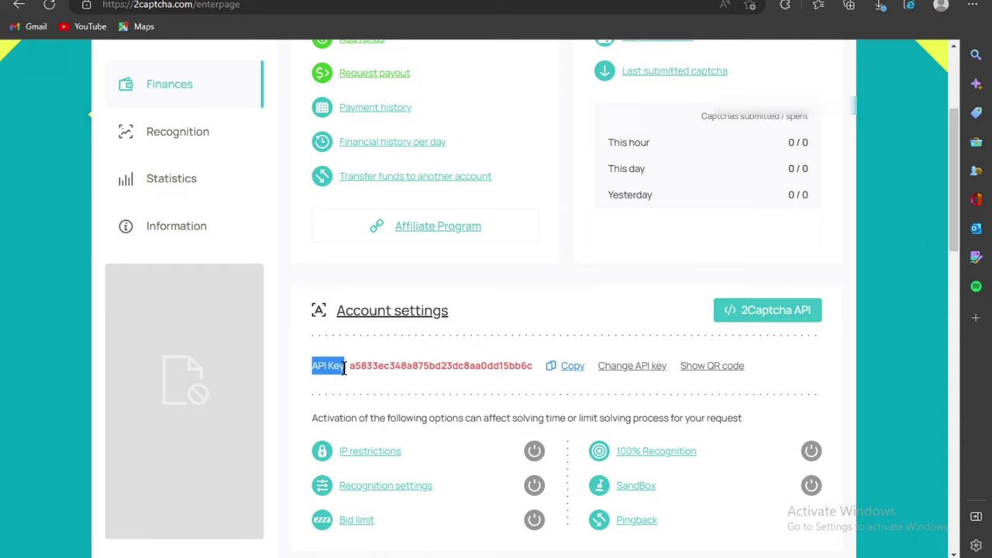
left_click(346, 383)
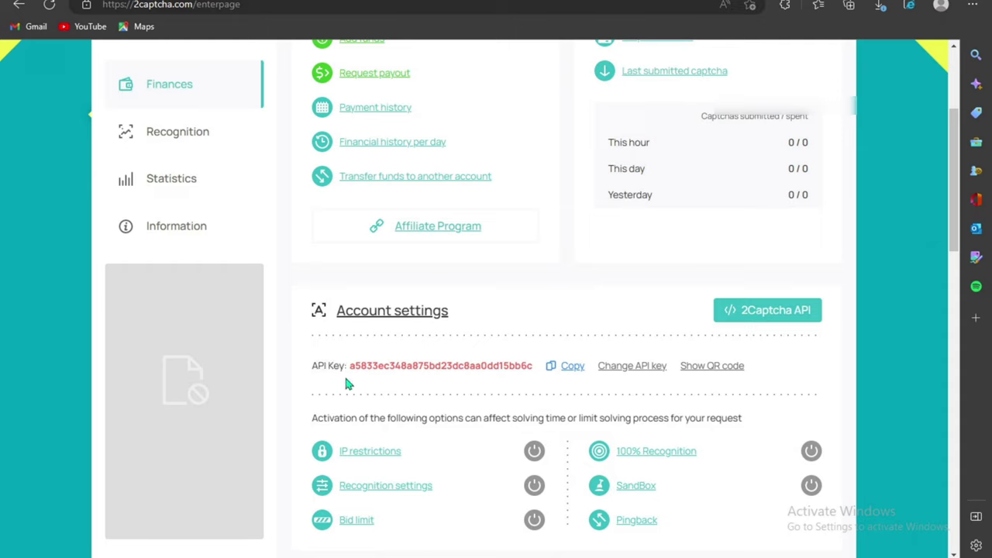
left_click(568, 373)
scroll(656, 305, "up", 2)
scroll(656, 306, "down", 2)
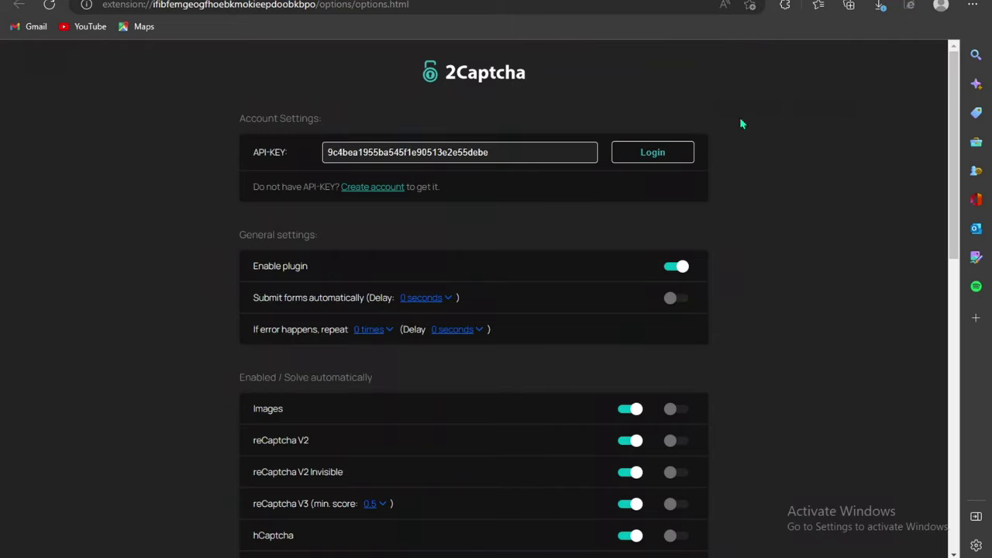
- Replace the key in the extension's API-KEY field with the copied customer API key and log in
double_click(494, 152)
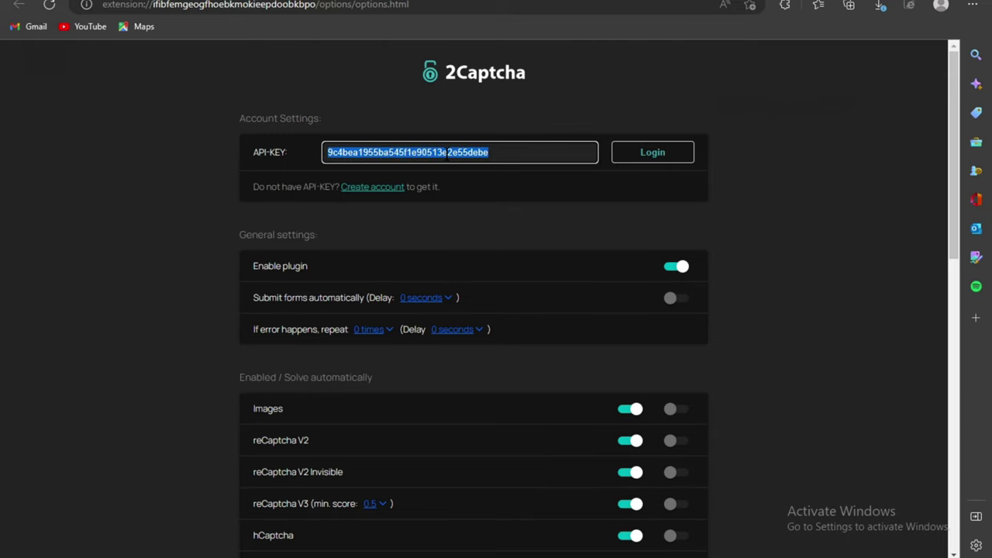
right_click(449, 152)
left_click(474, 216)
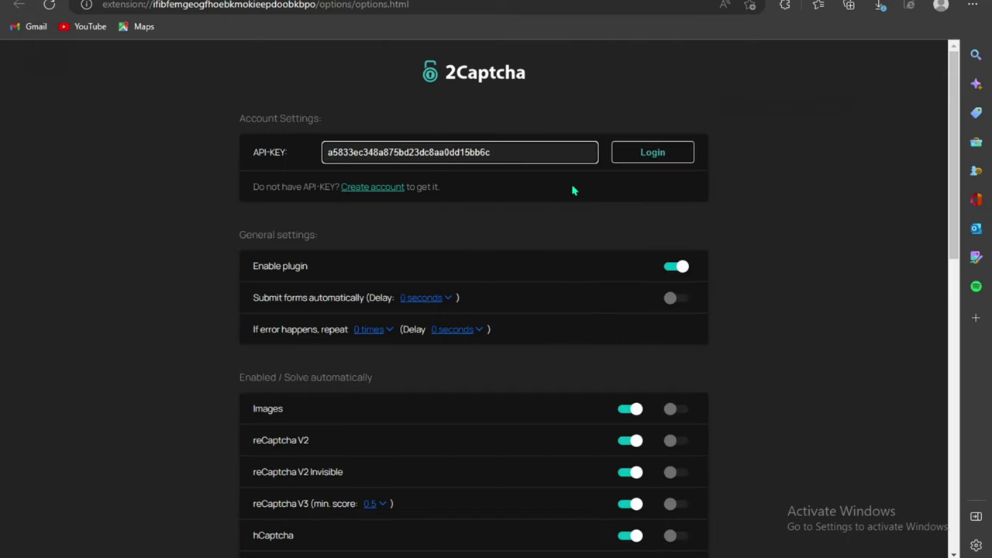
left_click(639, 163)
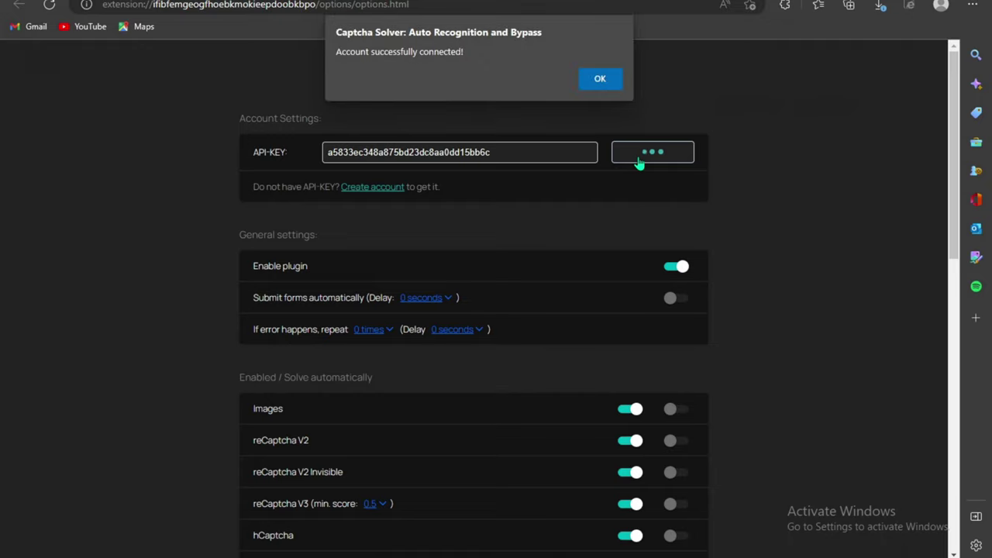
left_click(603, 85)
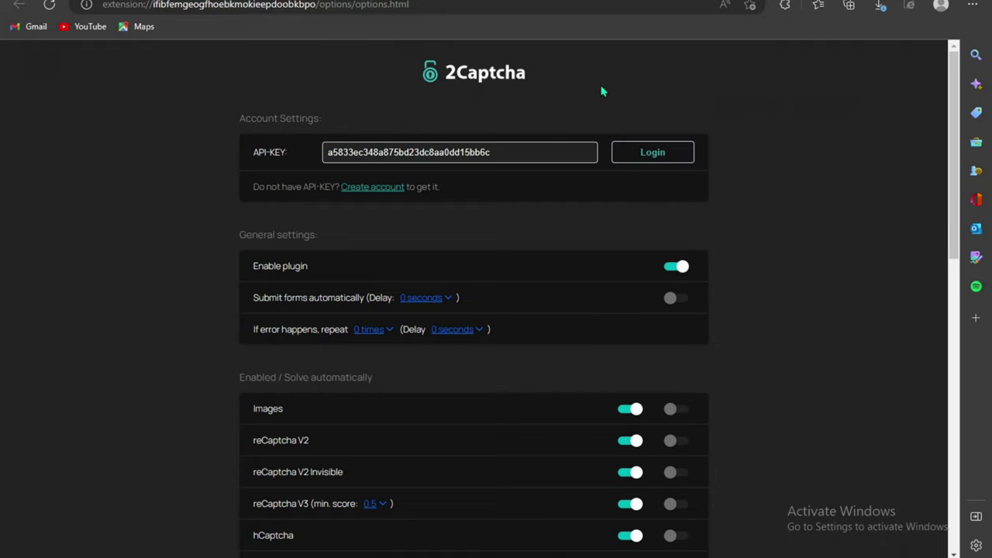
- Turn on automatic solving for Images, reCaptcha V2, reCaptcha V2 Invisible, reCaptcha V3 and hCaptcha
scroll(621, 124, "down", 8)
scroll(632, 145, "up", 3)
scroll(632, 145, "up", 3)
left_click(673, 203)
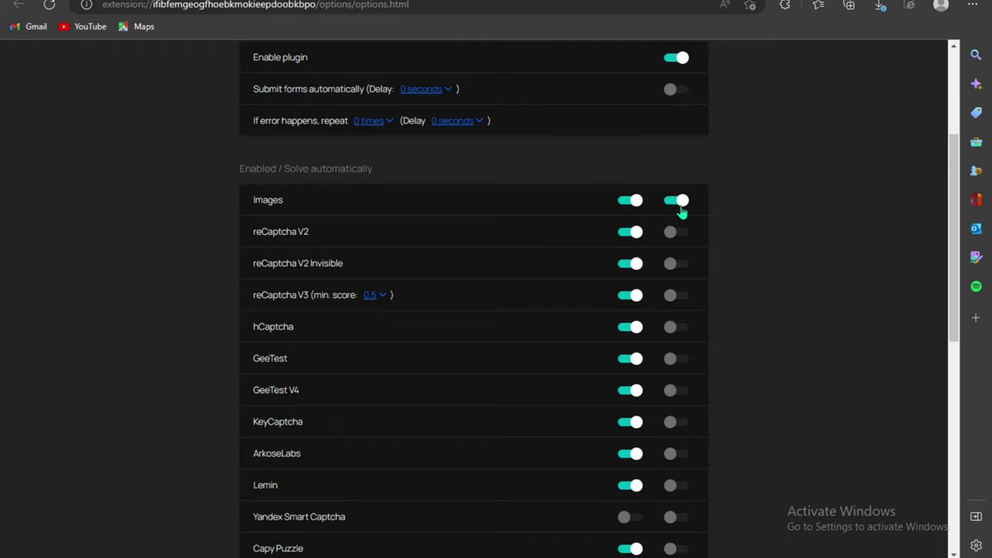
left_click(674, 232)
left_click(673, 265)
left_click(670, 329)
- Turn on automatic solving for GeeTest, GeeTest V4, KeyCaptcha, ArkoseLabs, Lemin, Yandex Smart Captcha and Capy Puzzle, and enable Yandex Smart Captcha itself
scroll(669, 335, "down", 3)
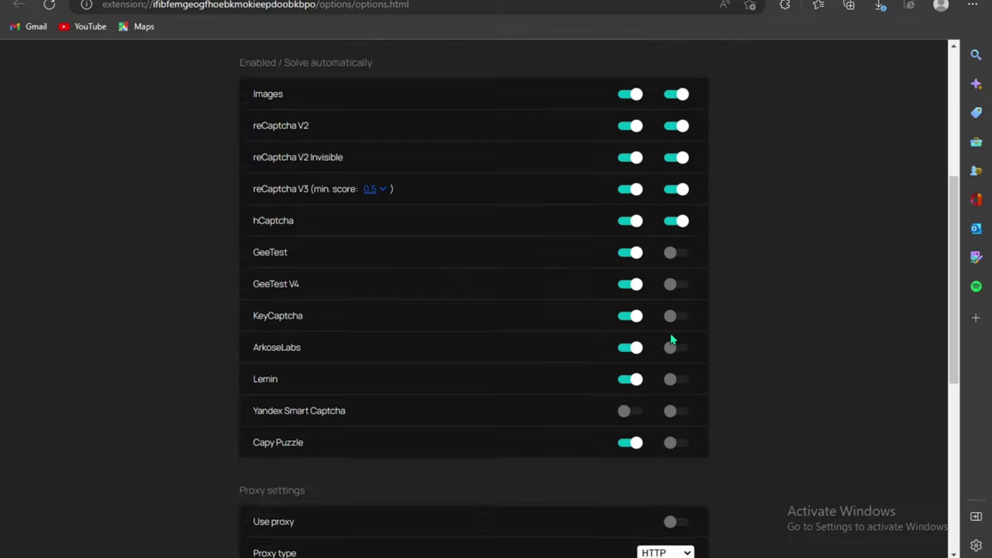
left_click(671, 181)
left_click(671, 215)
left_click(672, 247)
left_click(670, 311)
left_click(627, 310)
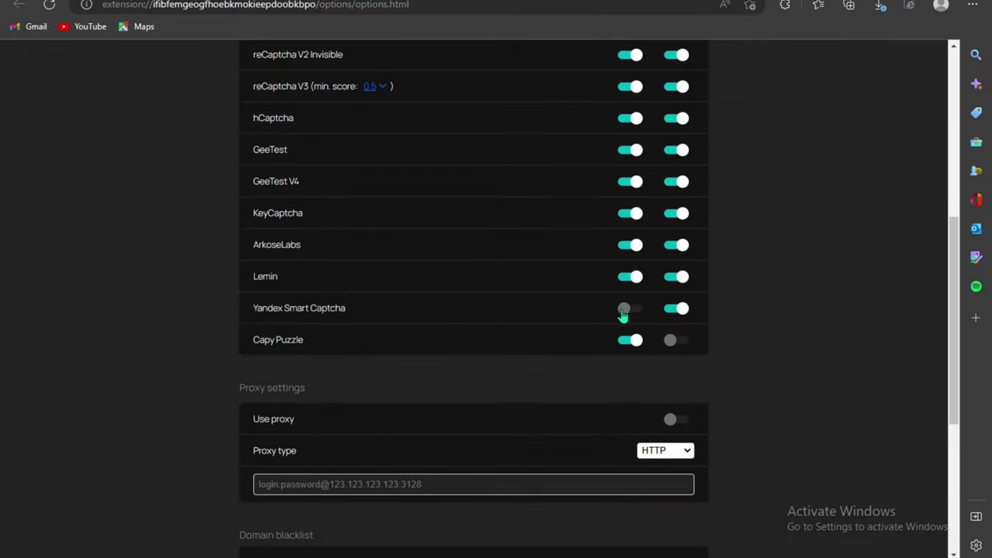
left_click(672, 341)
- Review the proxy, domain blacklist and AutoSubmit settings, and log in to the extension again with the entered API key
scroll(651, 370, "down", 3)
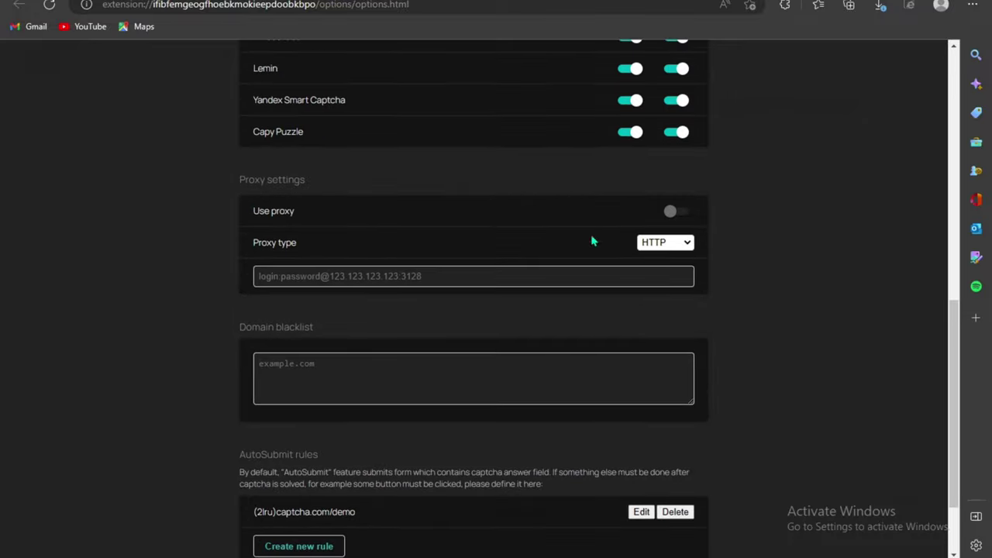
scroll(302, 273, "down", 2)
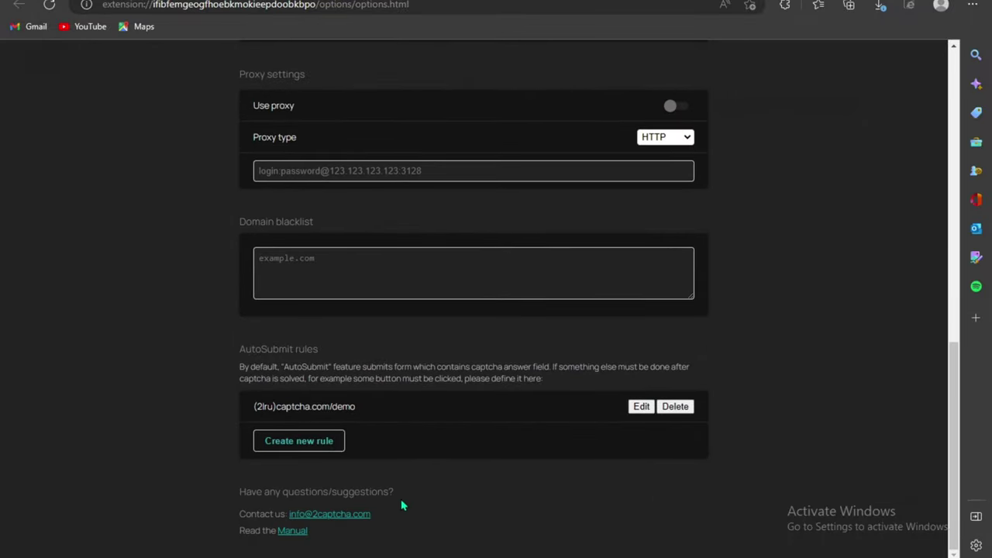
scroll(402, 505, "up", 10)
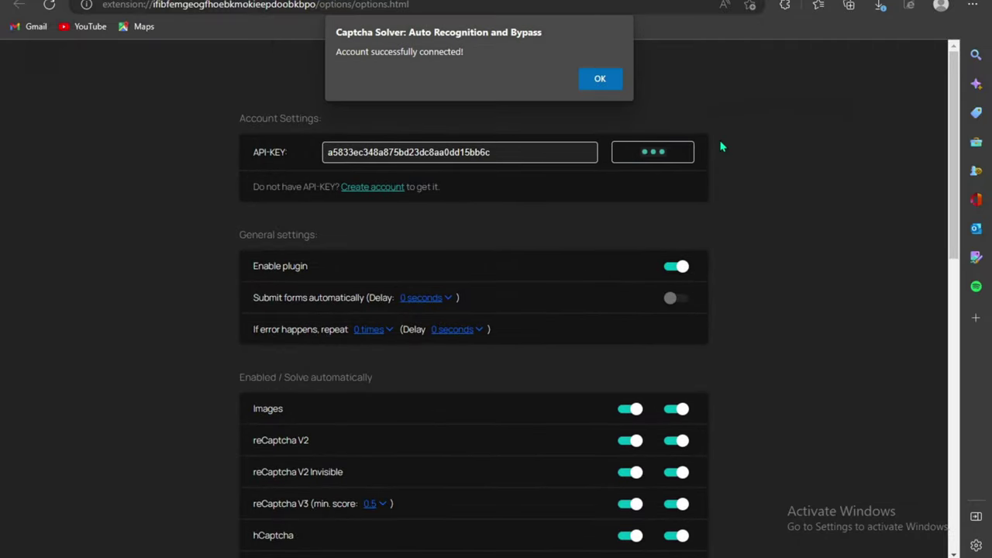
left_click(601, 75)
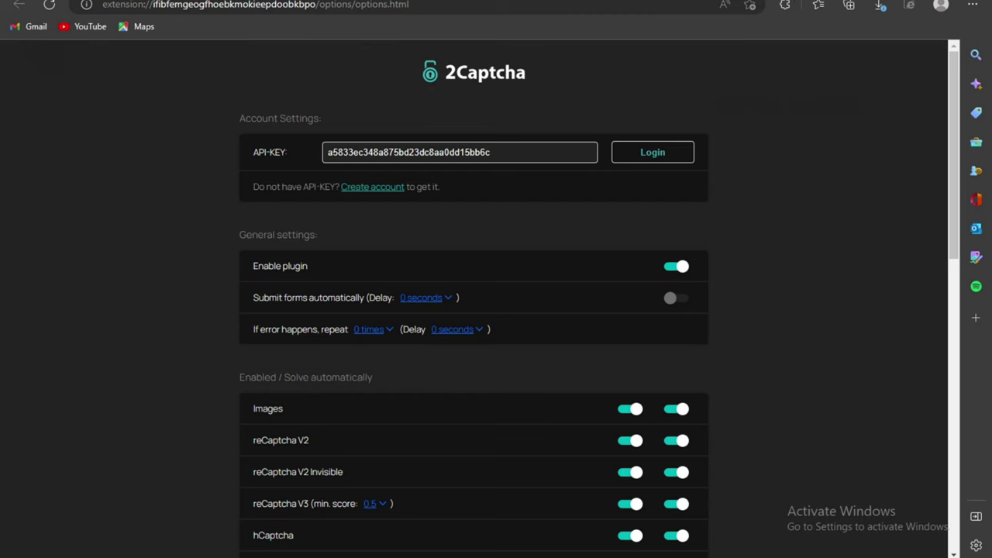
- In a new tab, show the Captcha Solver extension in the browser toolbar and open its popup
key("ctrl+t")
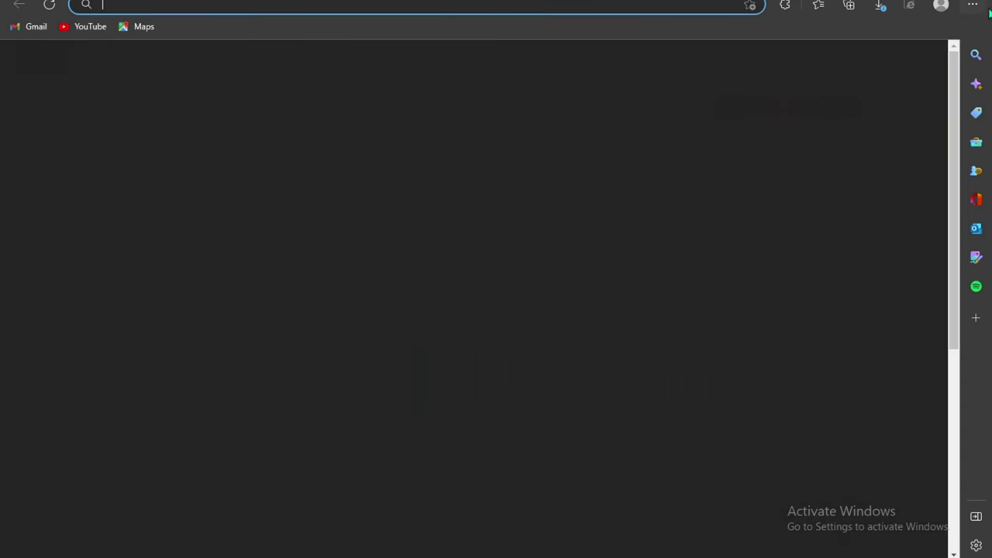
left_click(973, 5)
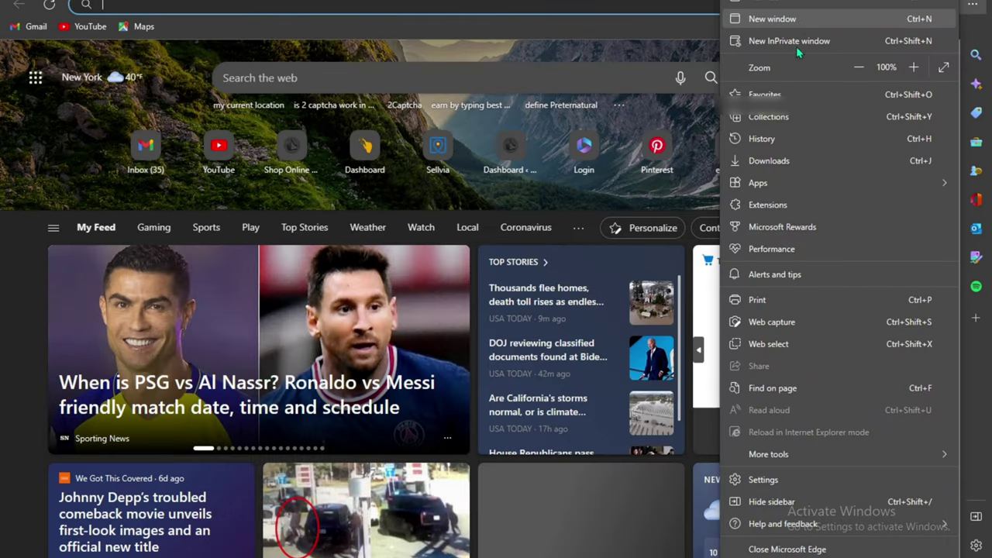
left_click(775, 203)
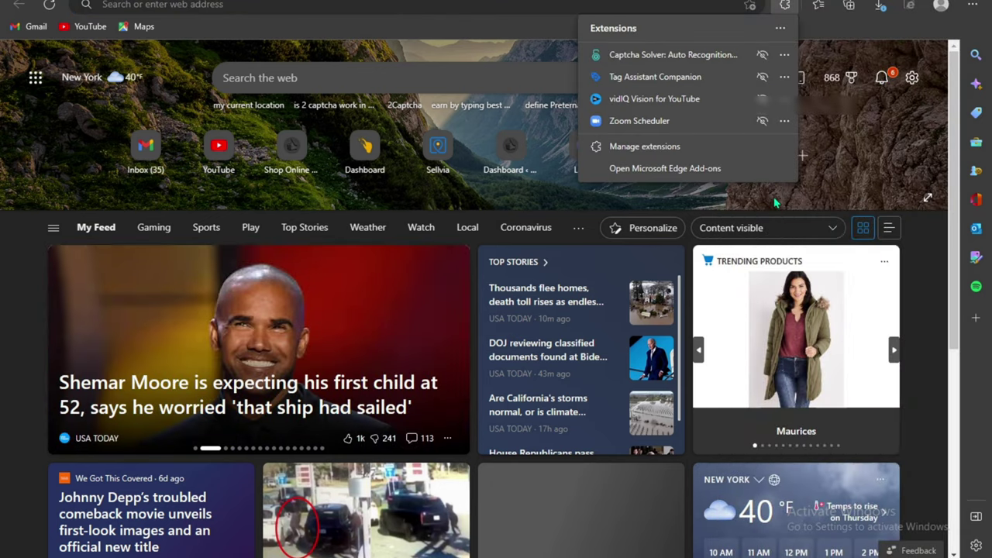
left_click(667, 59)
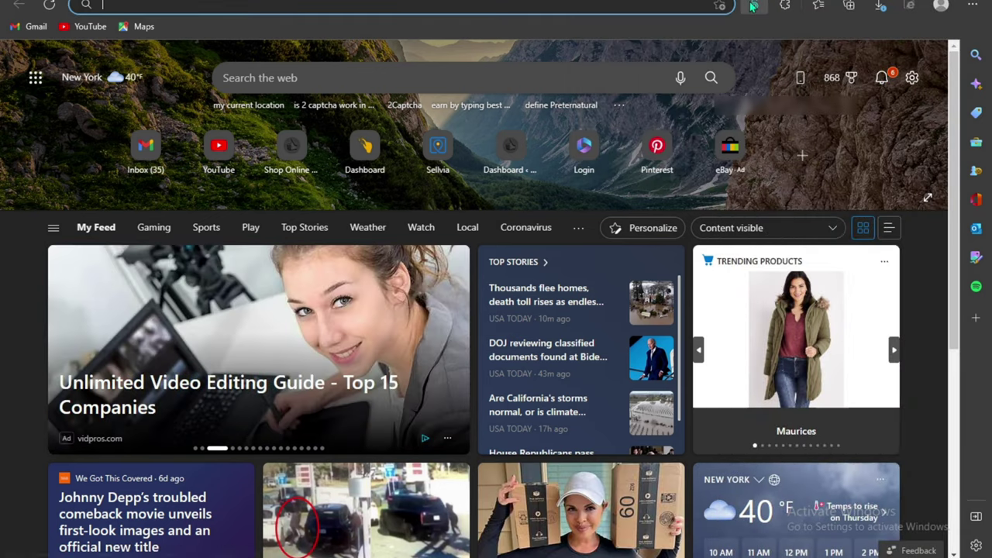
left_click(752, 6)
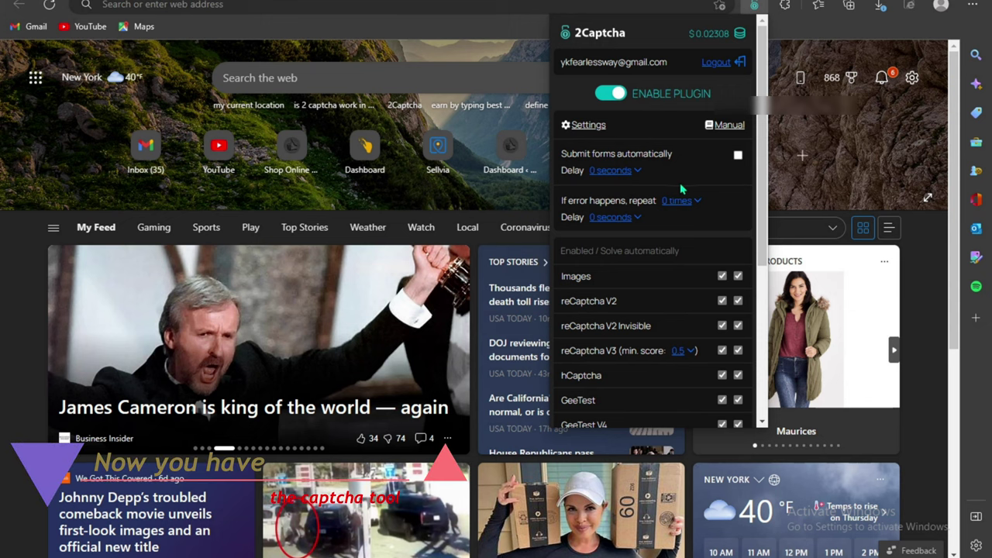
- Examine the account balance and solver options in the extension popup, and open its full settings
left_click_drag(733, 34, 683, 44)
left_click(683, 44)
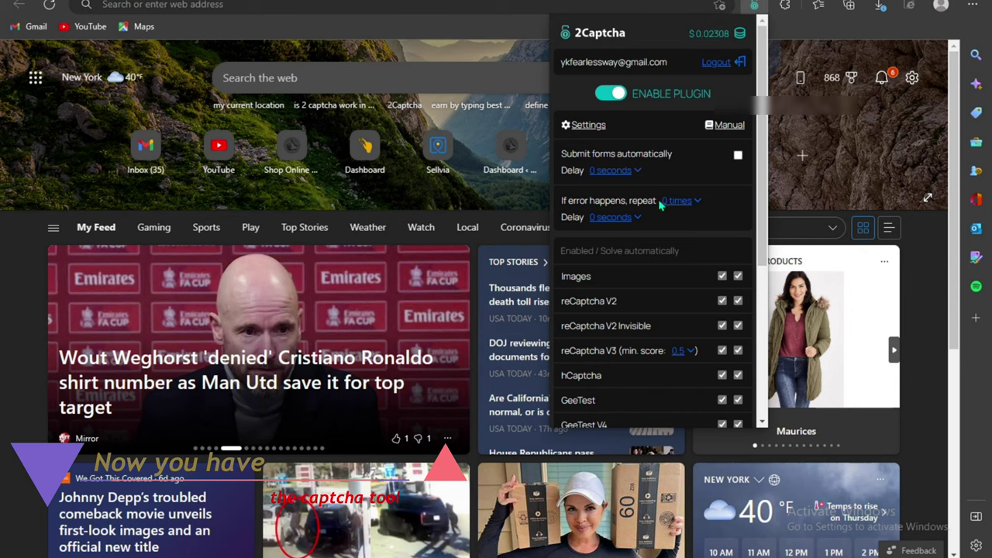
scroll(654, 251, "down", 2)
scroll(653, 250, "up", 2)
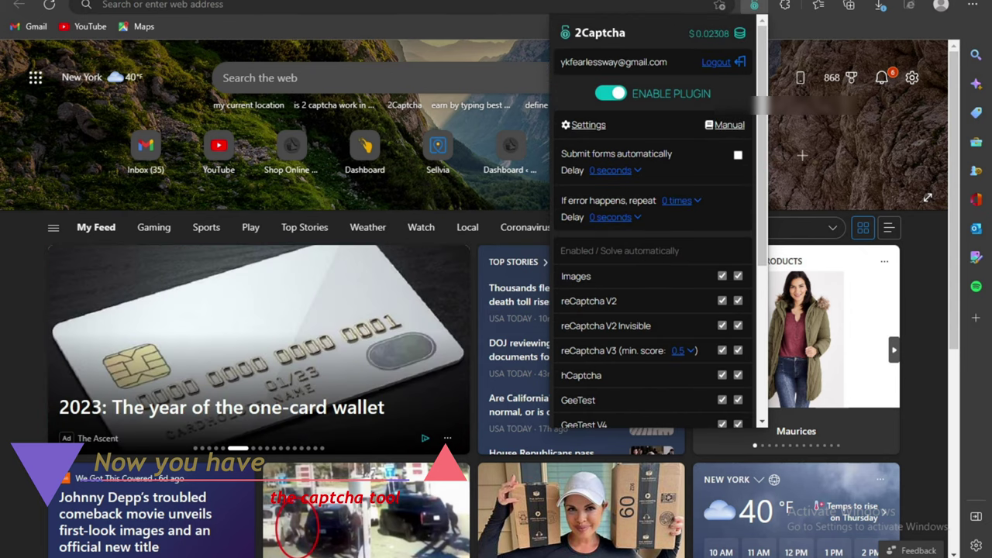
left_click(587, 124)
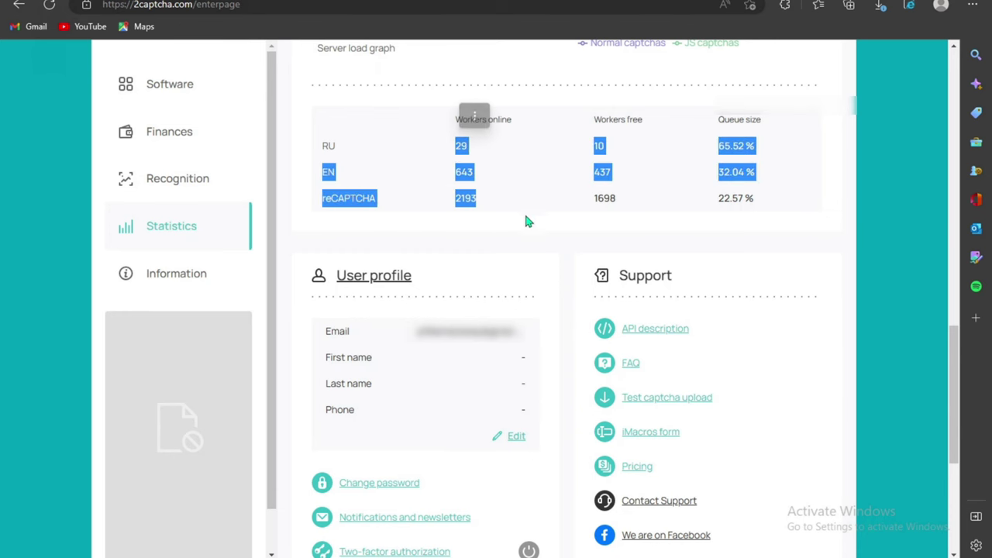
- Examine the workers online, workers free and queue size figures in the 2Captcha dashboard's service statistics
left_click(500, 194)
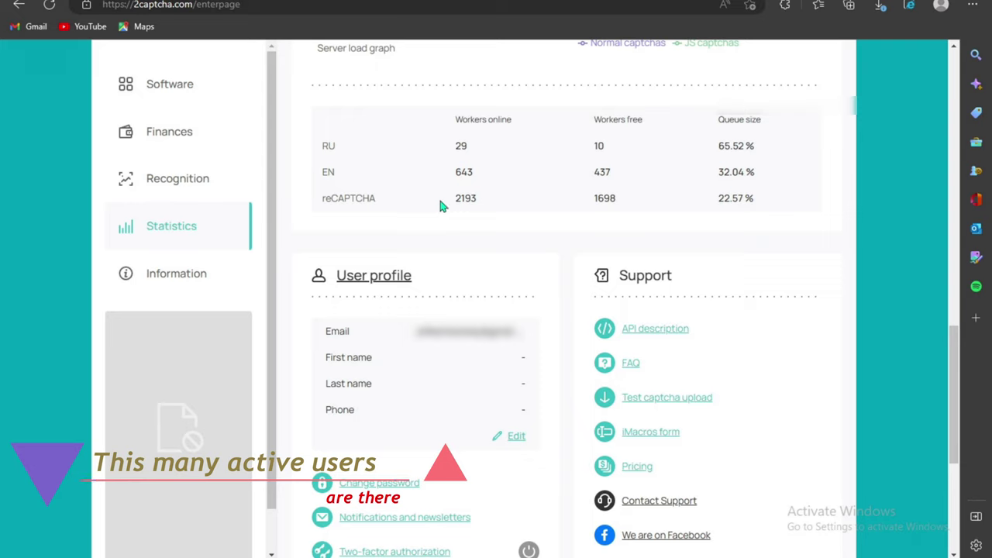
left_click_drag(491, 167, 294, 152)
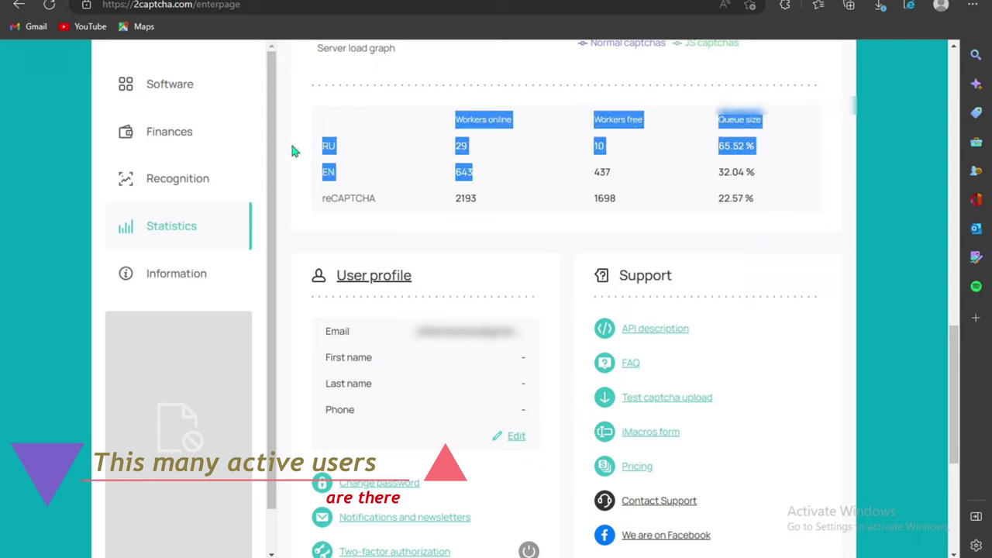
left_click_drag(448, 216, 532, 210)
left_click(541, 217)
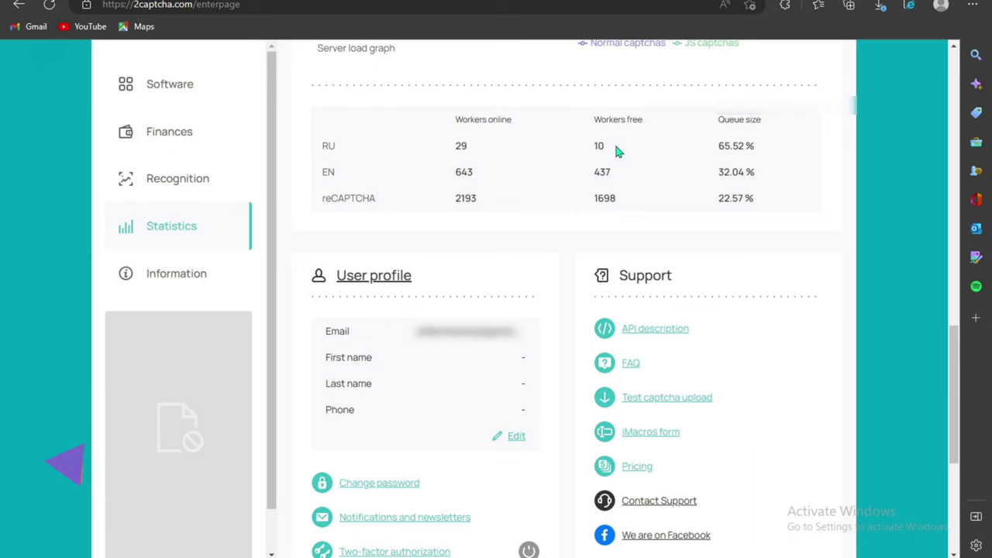
- Switch the 2Captcha account from Developer to Worker mode and open the Start work page
scroll(616, 149, "up", 5)
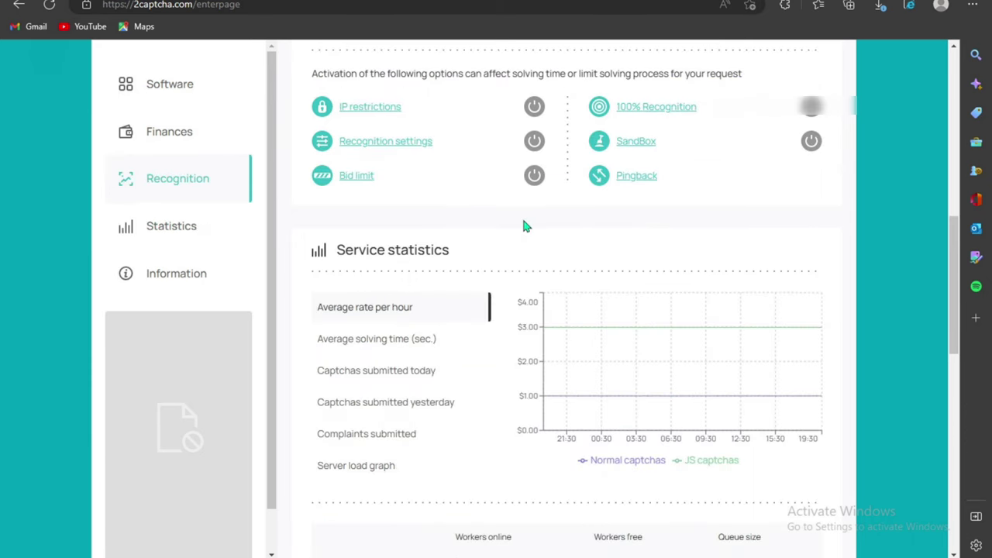
scroll(525, 224, "up", 2)
scroll(525, 224, "up", 5)
left_click(721, 61)
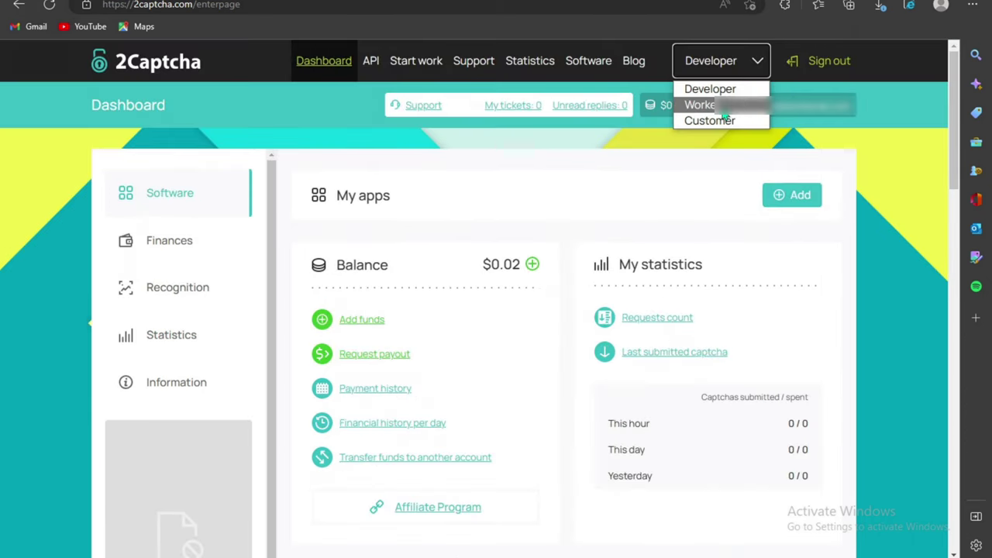
left_click(721, 107)
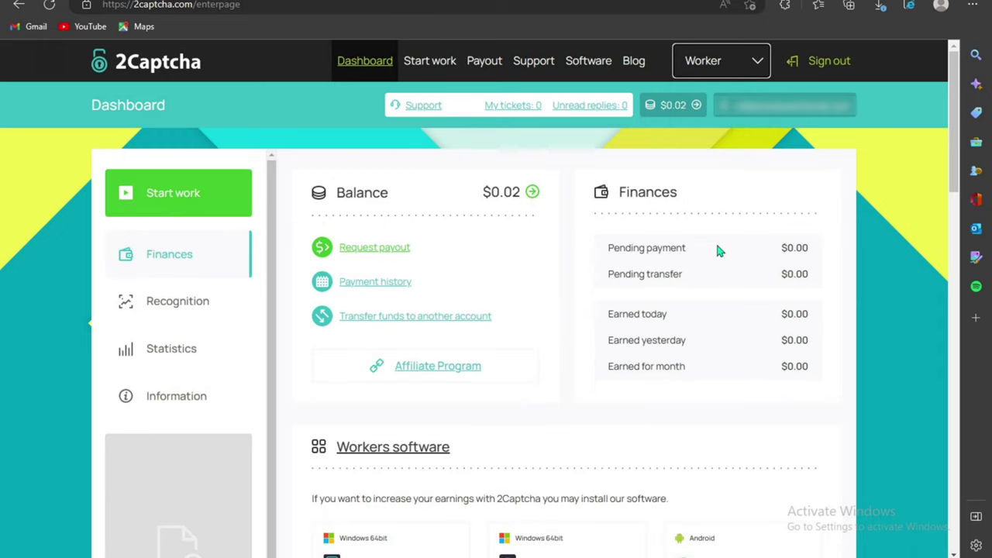
left_click(127, 197)
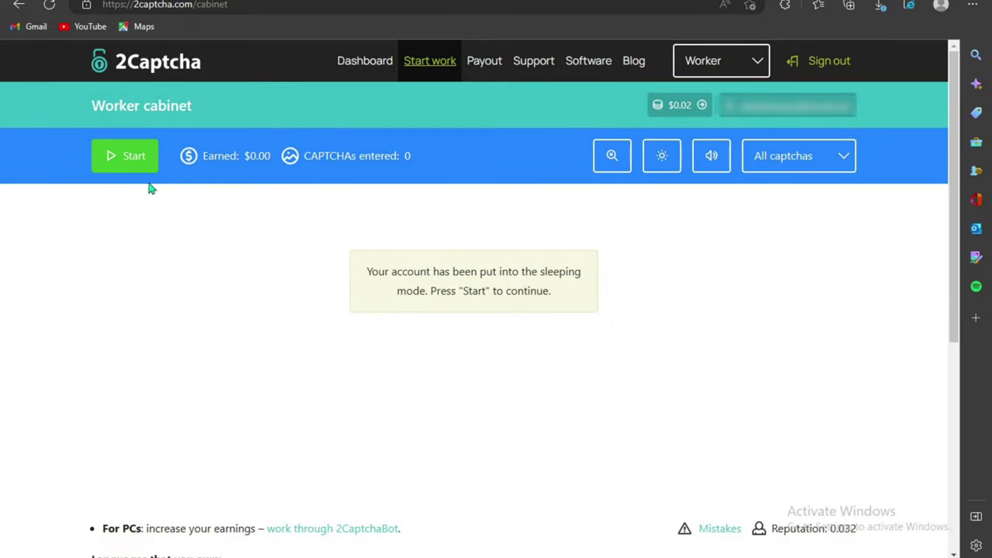
- Try the Simple captchas option in the worker cabinet's captcha type list and settle on Select captchas
left_click(707, 159)
left_click(799, 156)
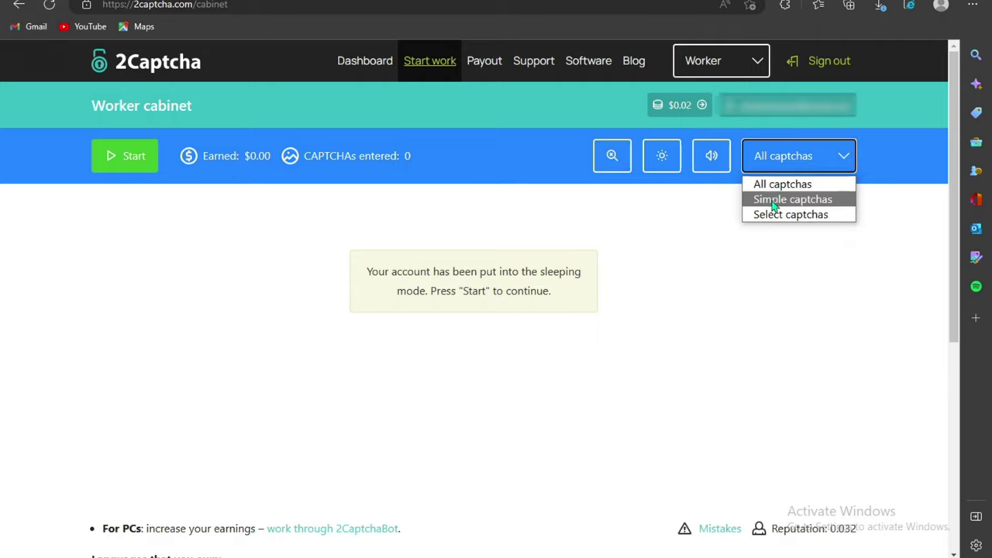
left_click(770, 203)
left_click(778, 166)
left_click(756, 217)
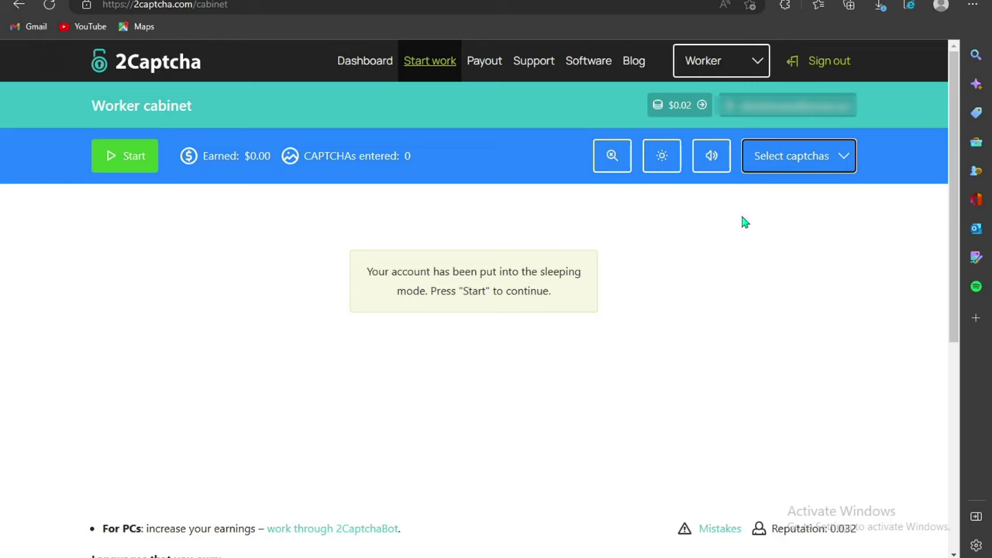
- Keep Select captchas as the captcha type and start the captcha-solving session
scroll(743, 221, "down", 3)
scroll(734, 228, "up", 3)
left_click(773, 164)
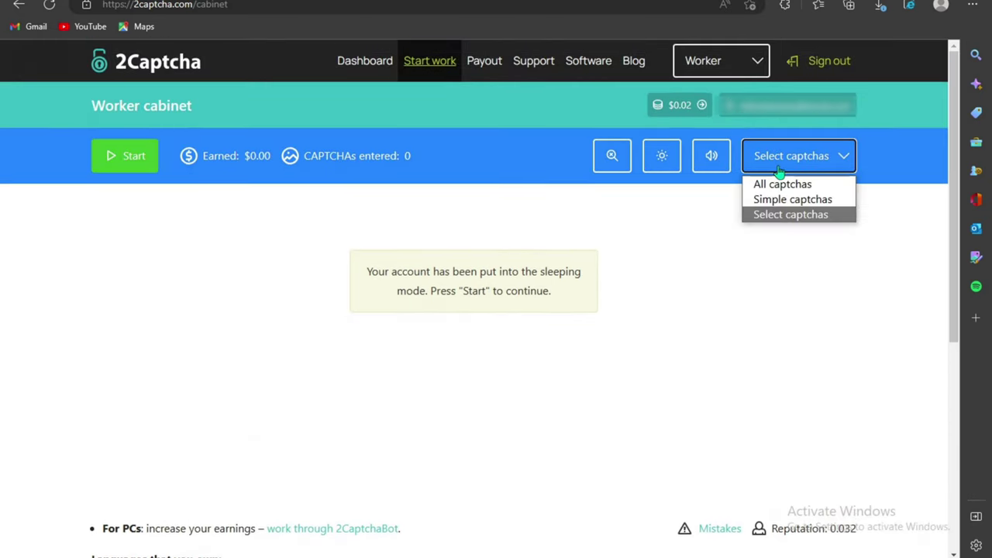
left_click(746, 215)
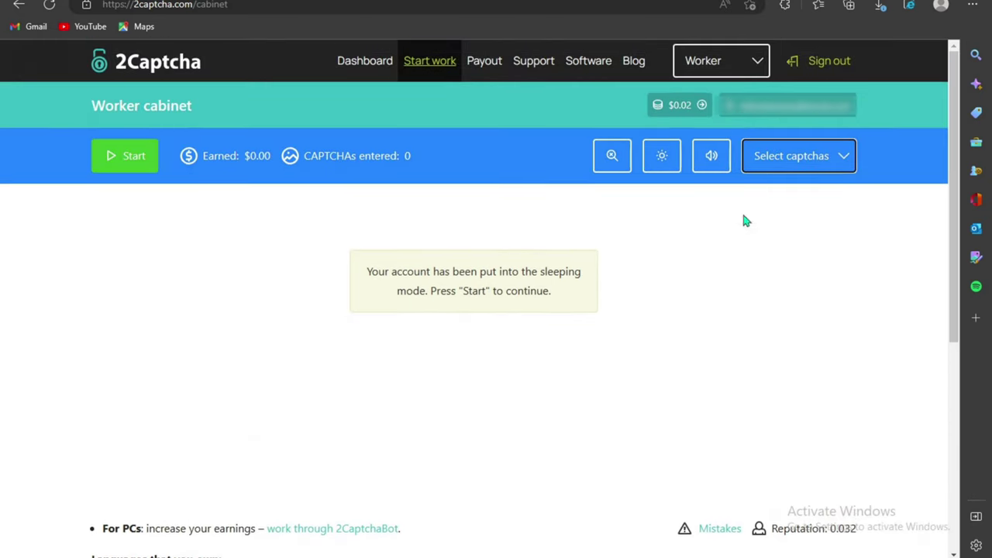
left_click(120, 155)
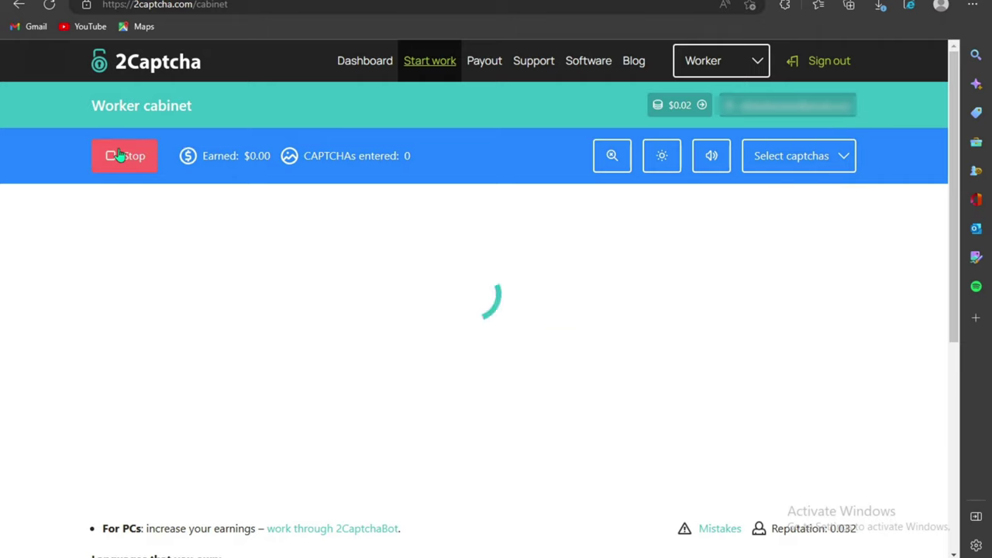